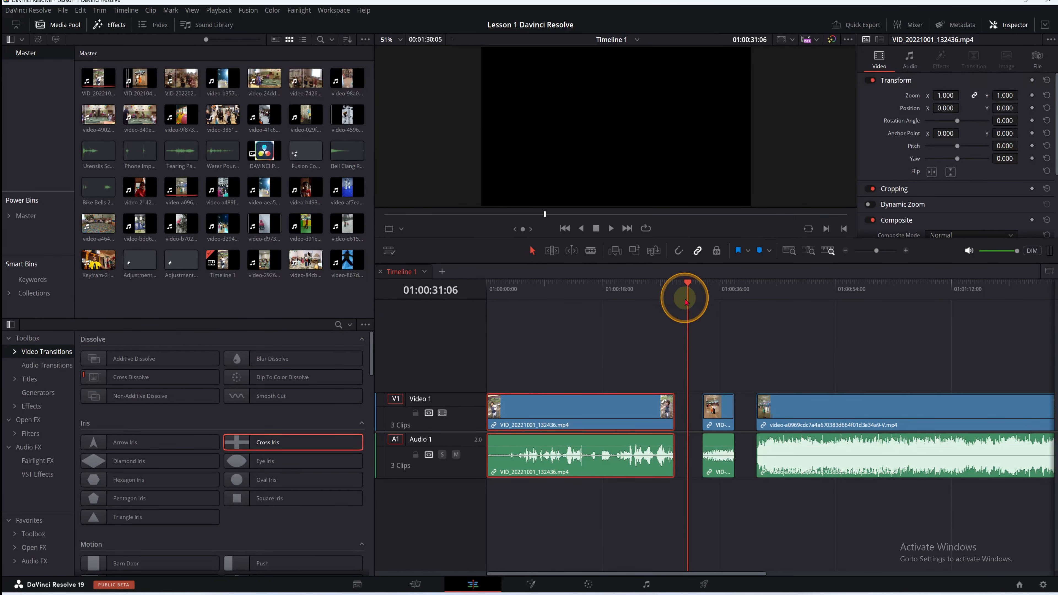
- Hide the Media Pool and keep the Effects library open on the Video Transitions category
left_click_drag(688, 299, 653, 294)
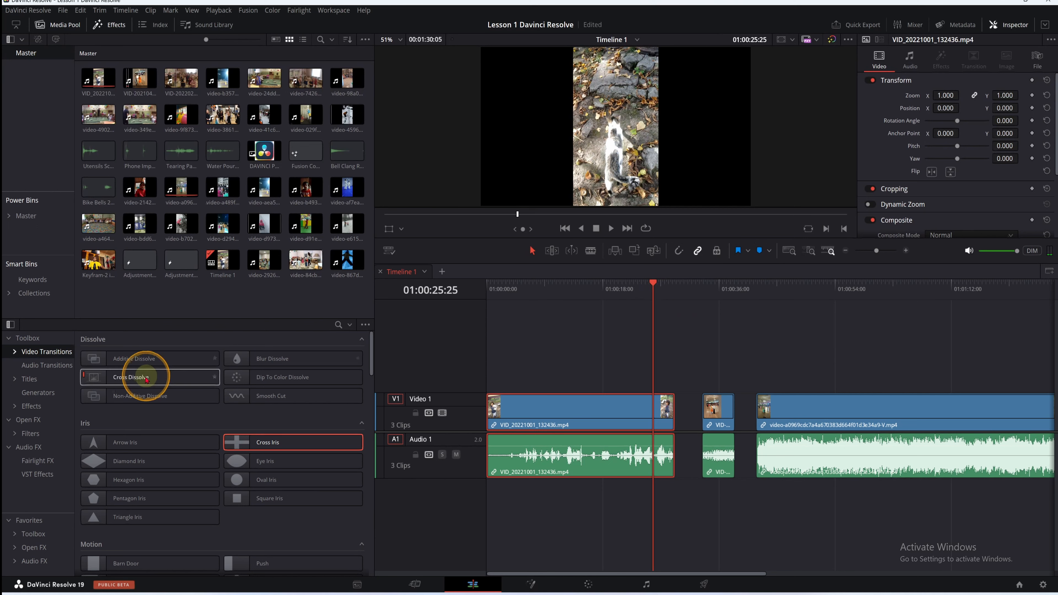
left_click_drag(653, 315, 627, 313)
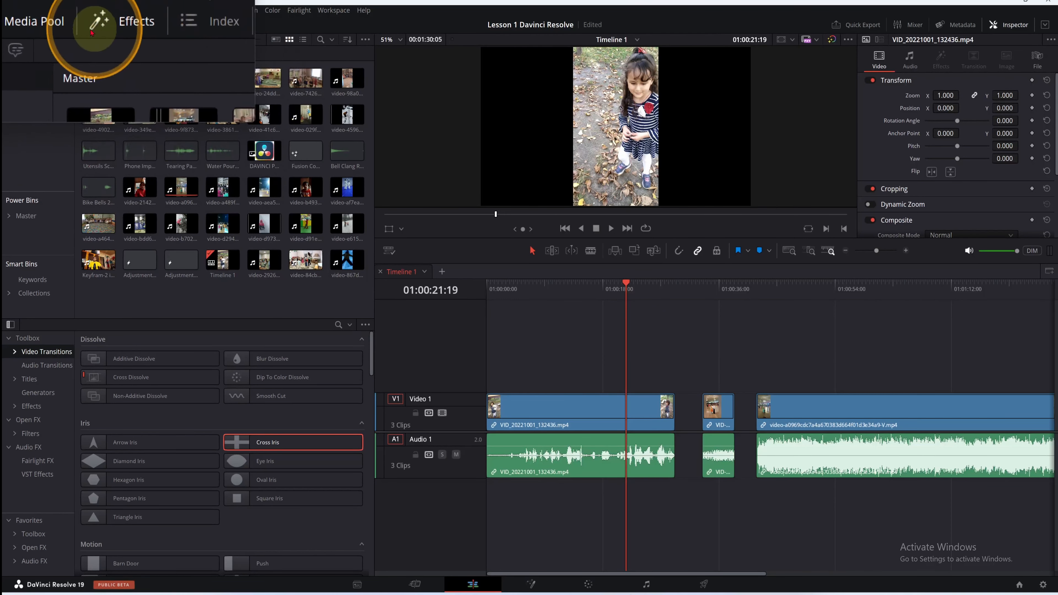
left_click(109, 24)
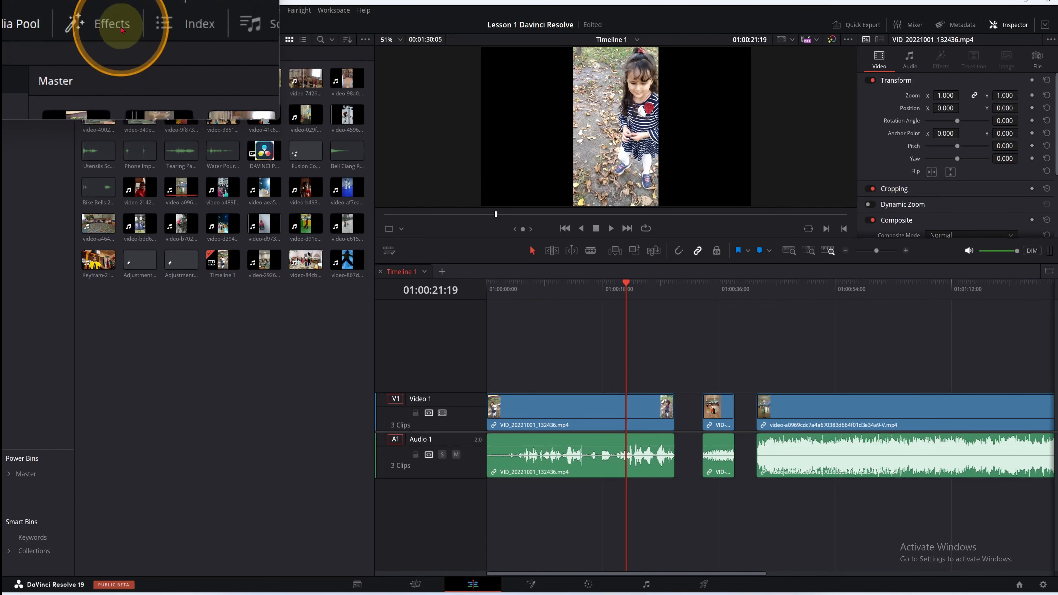
left_click(120, 26)
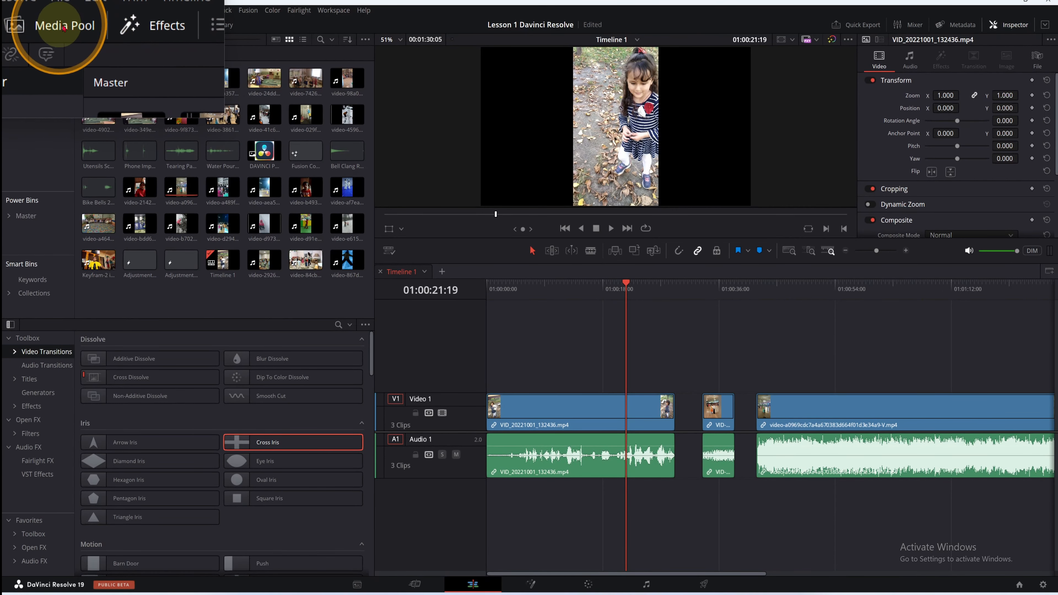
left_click(58, 26)
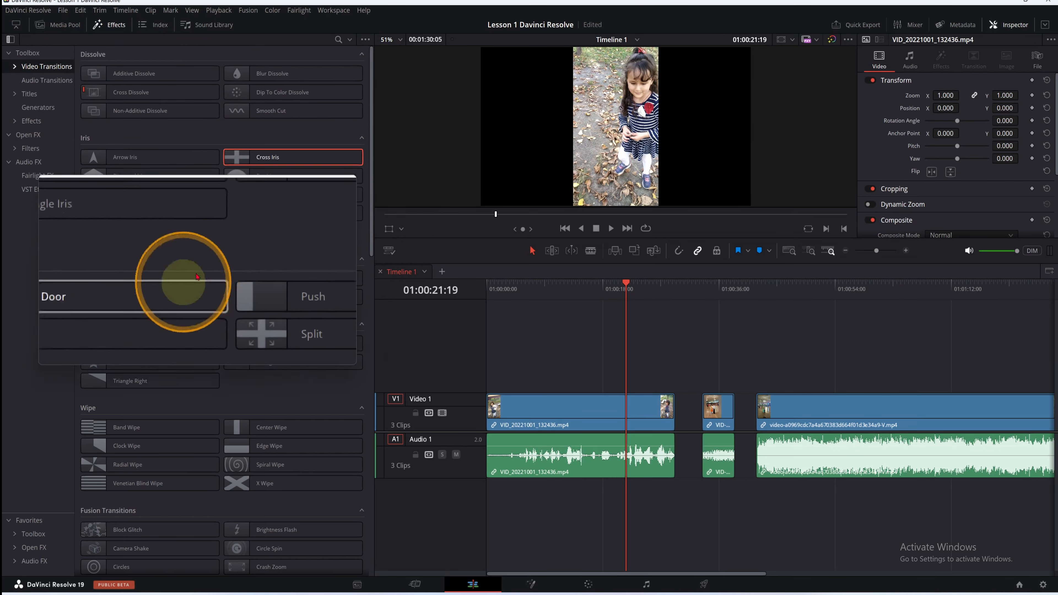
left_click(259, 158)
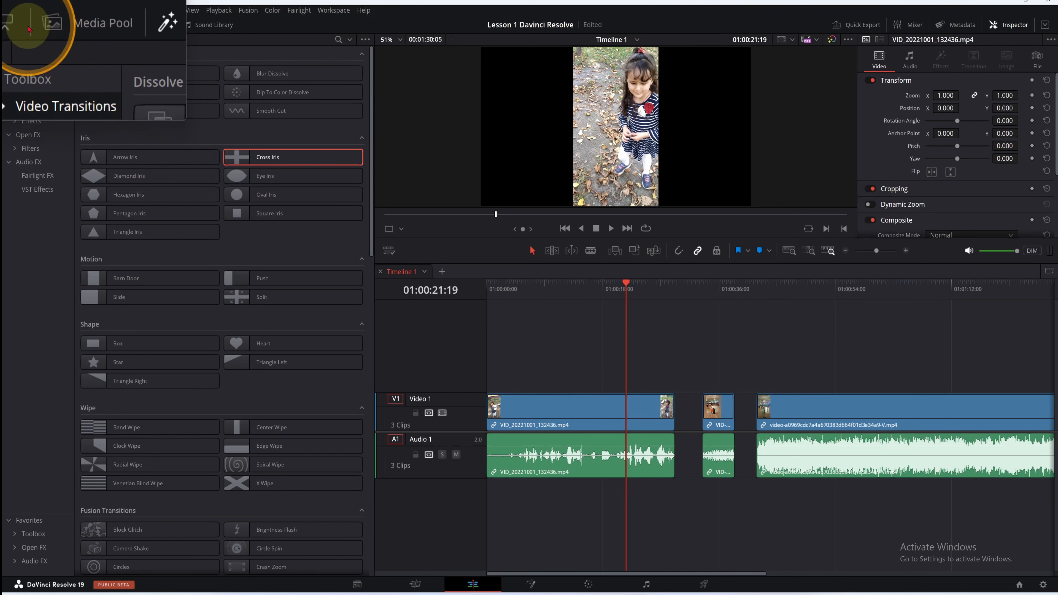
left_click(63, 25)
scroll(225, 192, "down", 2)
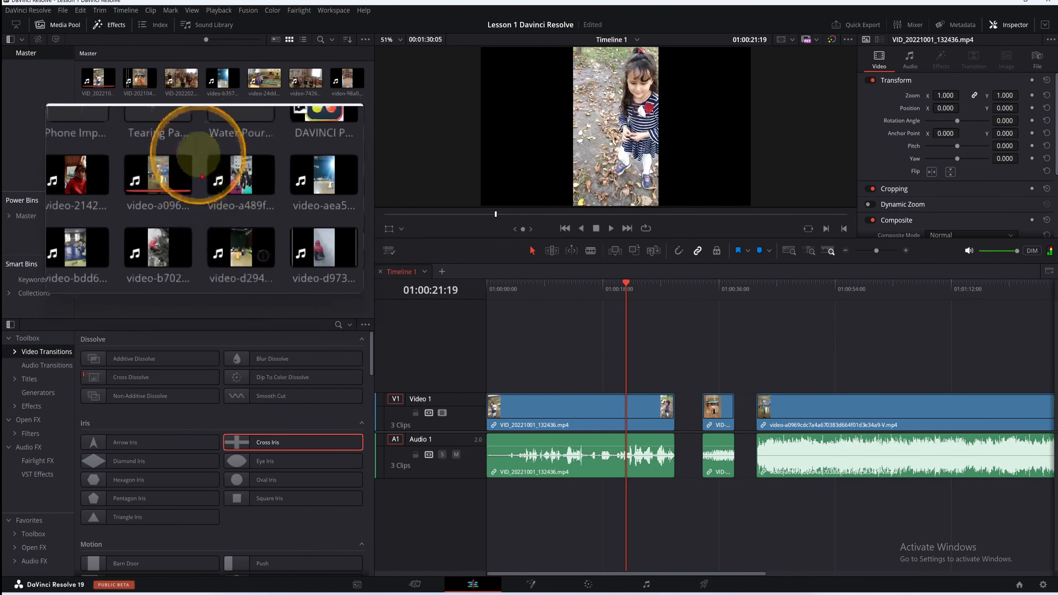
left_click(170, 88)
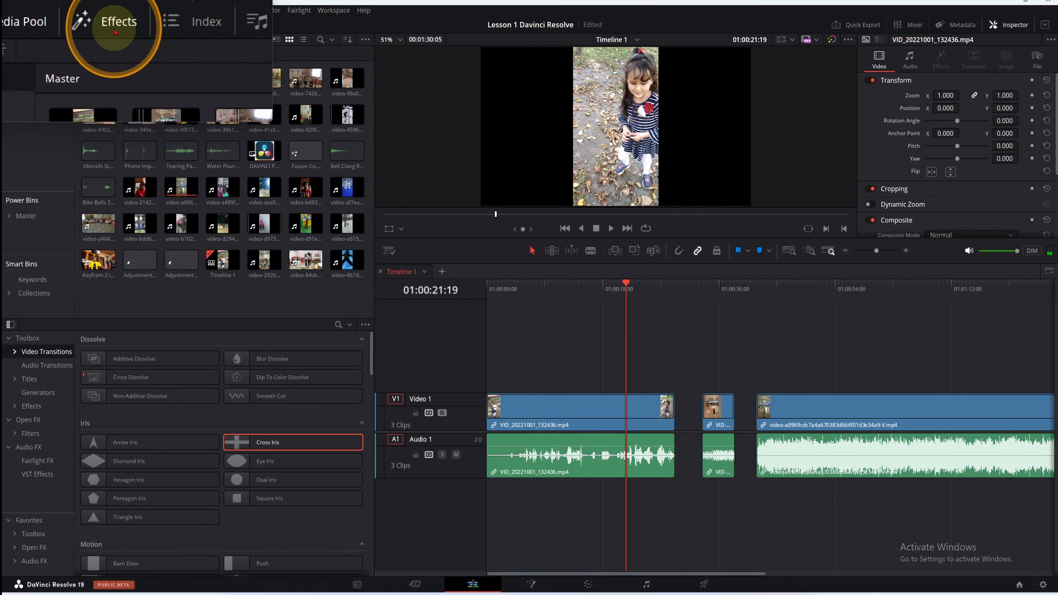
left_click(63, 25)
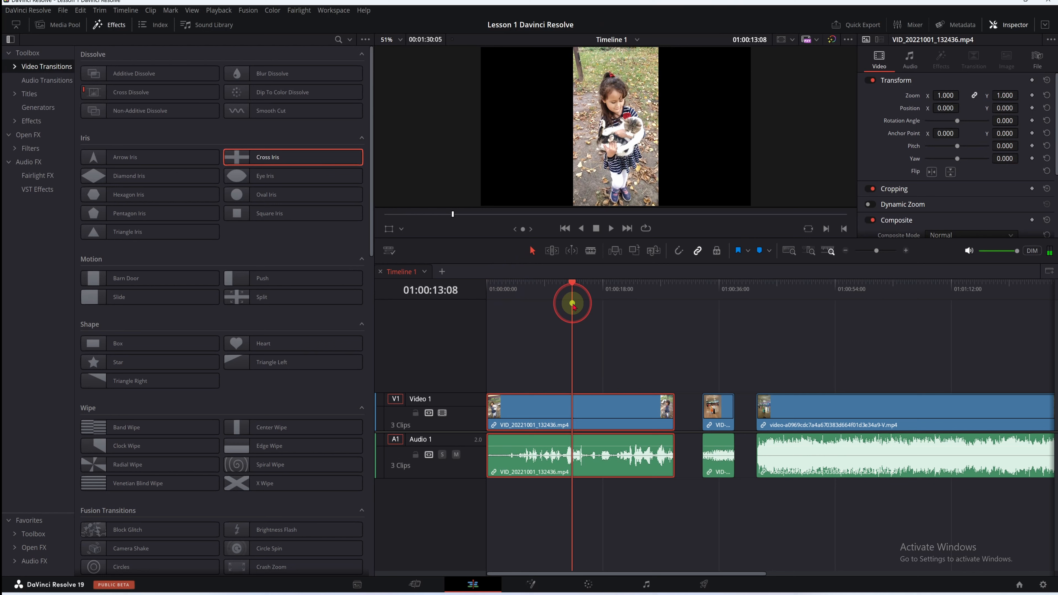
- Try splitting the first clip, VID_20221001_132436.mp4, at 01:00:14:14, and undo the cut
left_click_drag(572, 303, 580, 304)
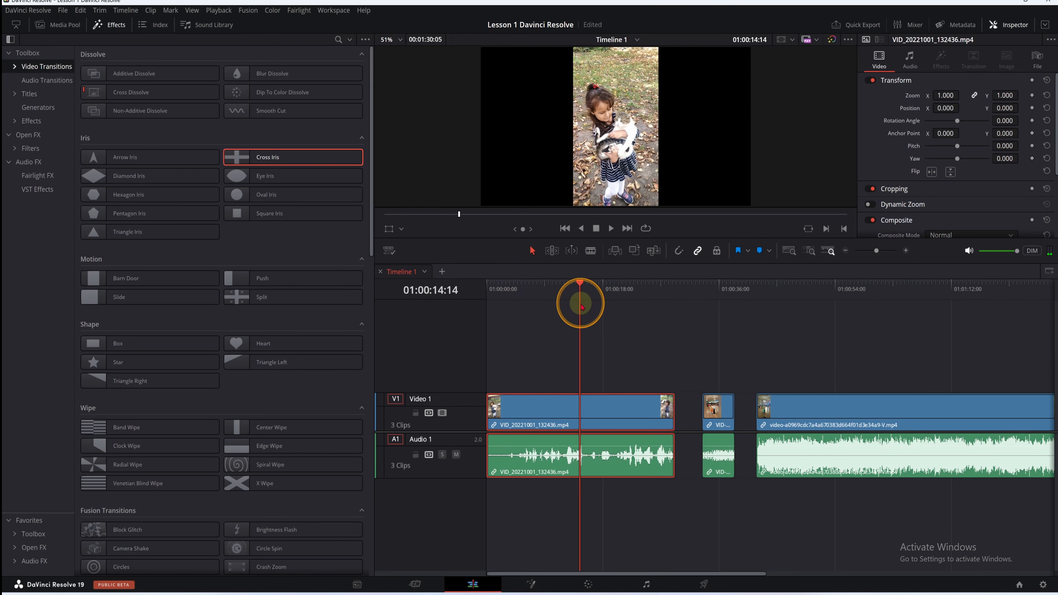
key("ctrl+b")
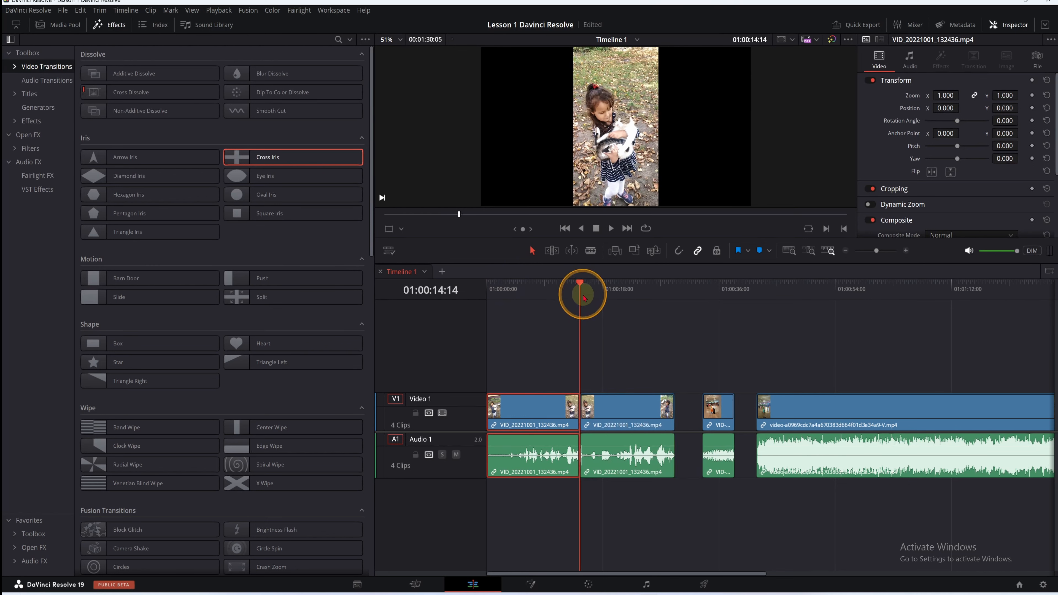
mouse_move(572, 288)
left_mouse_down()
mouse_move(589, 289)
mouse_move(565, 288)
left_mouse_up()
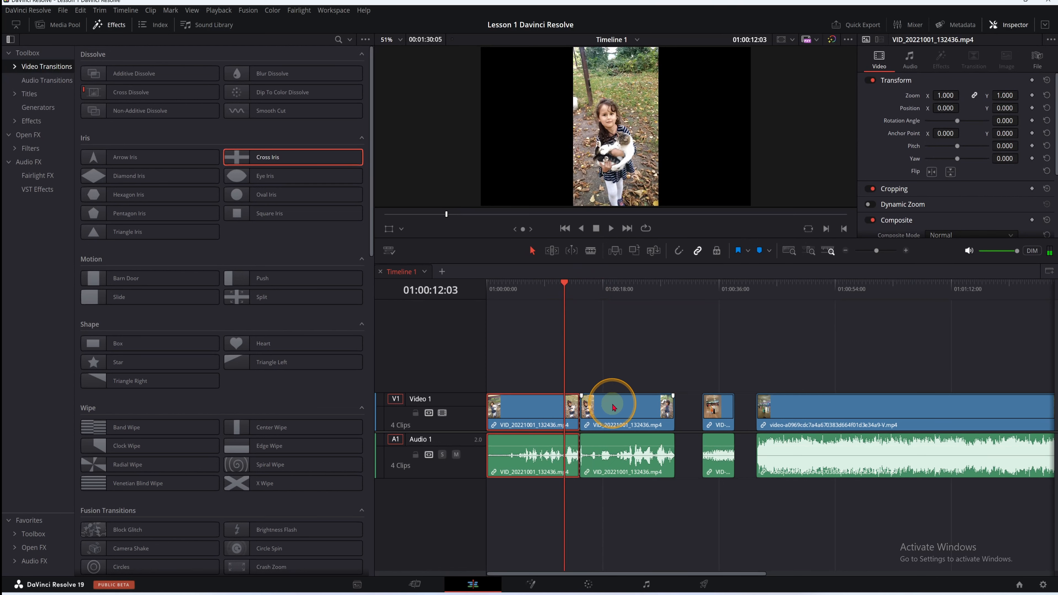
left_click_drag(612, 403, 617, 406)
key("ctrl+z")
key("ctrl+z")
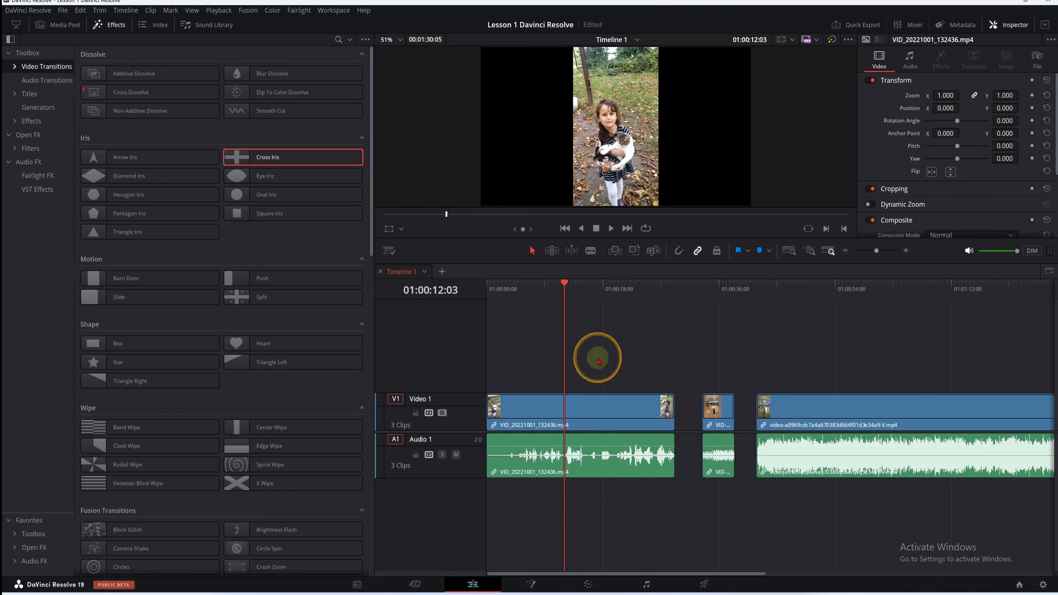
- Apply the Barn Door transition at the cut between the two parts of VID_20221001_132436.mp4 and play across it
mouse_move(568, 290)
left_mouse_down()
mouse_move(582, 301)
mouse_move(548, 289)
left_mouse_up()
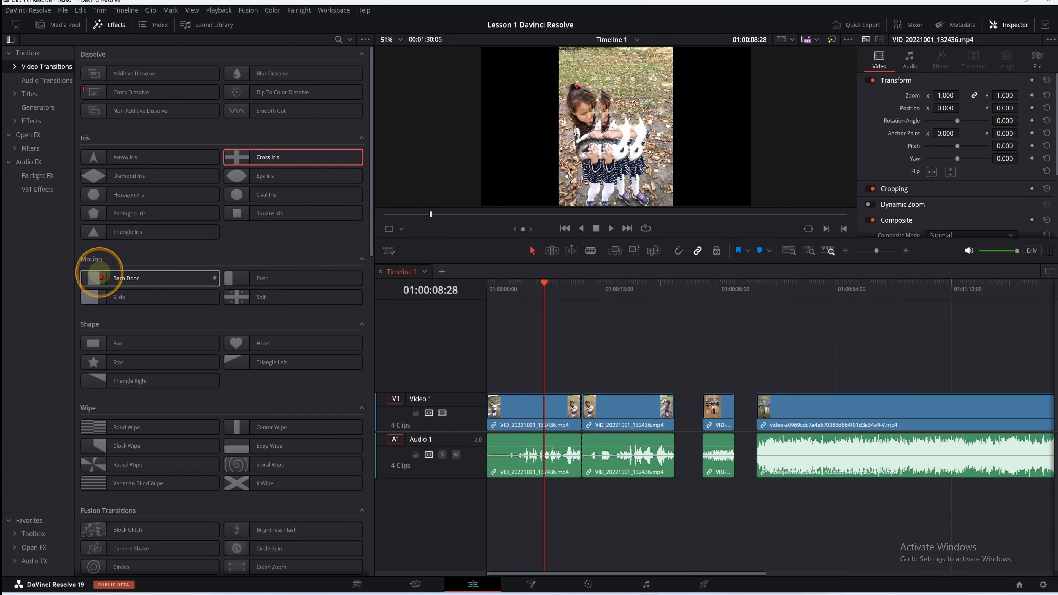
left_click_drag(90, 278, 586, 408)
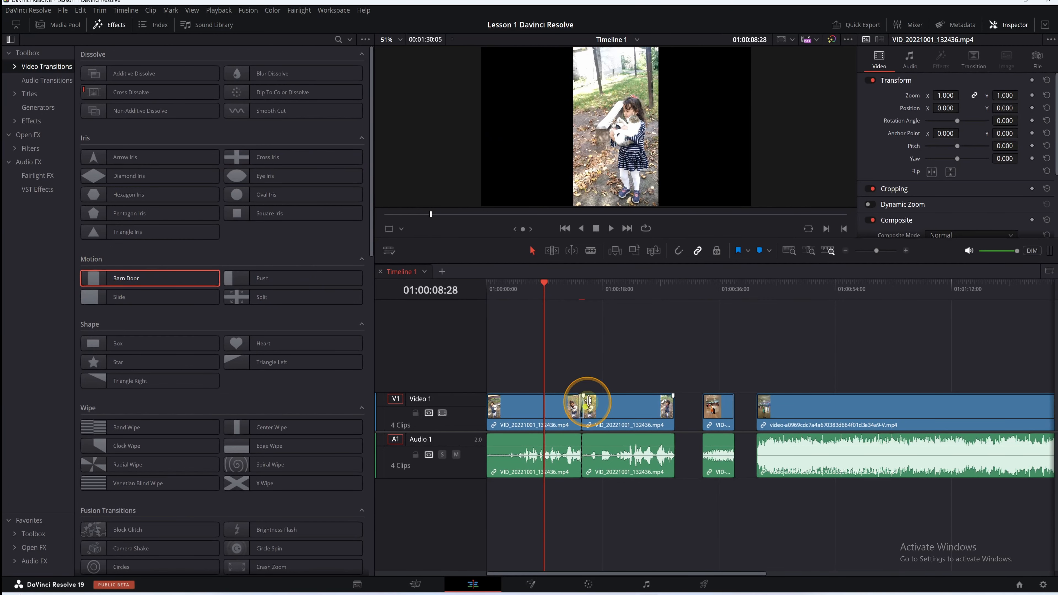
left_click_drag(544, 283, 575, 309)
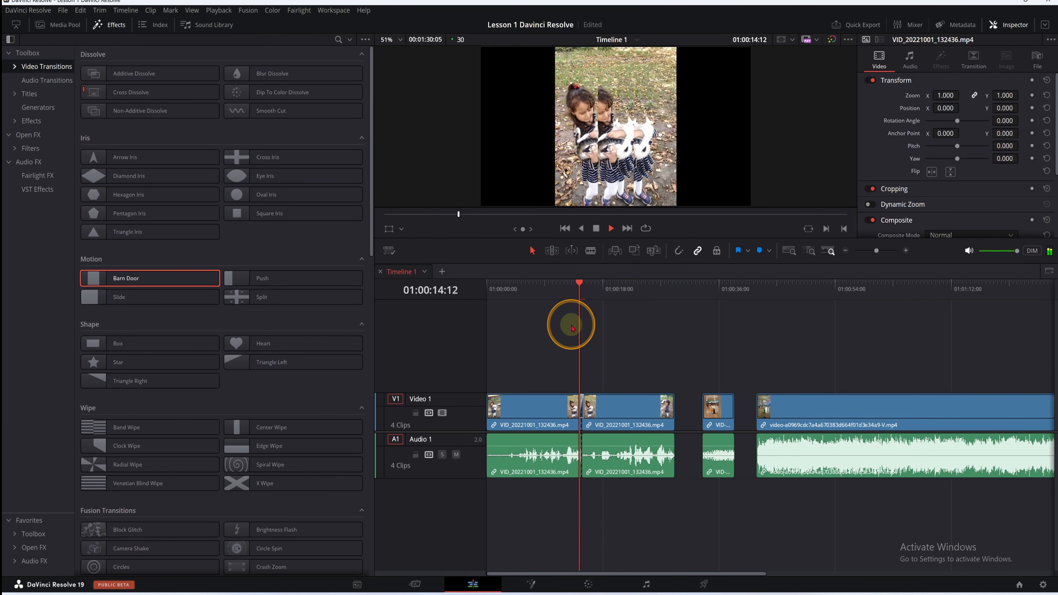
left_click(595, 229)
left_click_drag(609, 310, 570, 310)
left_click(614, 229)
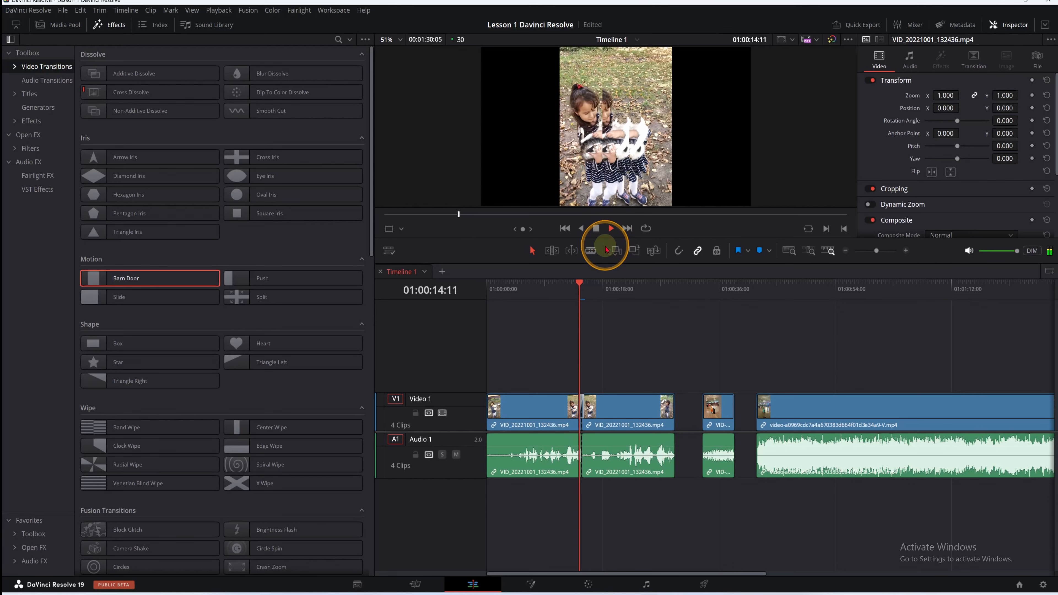
left_click_drag(589, 287, 569, 287)
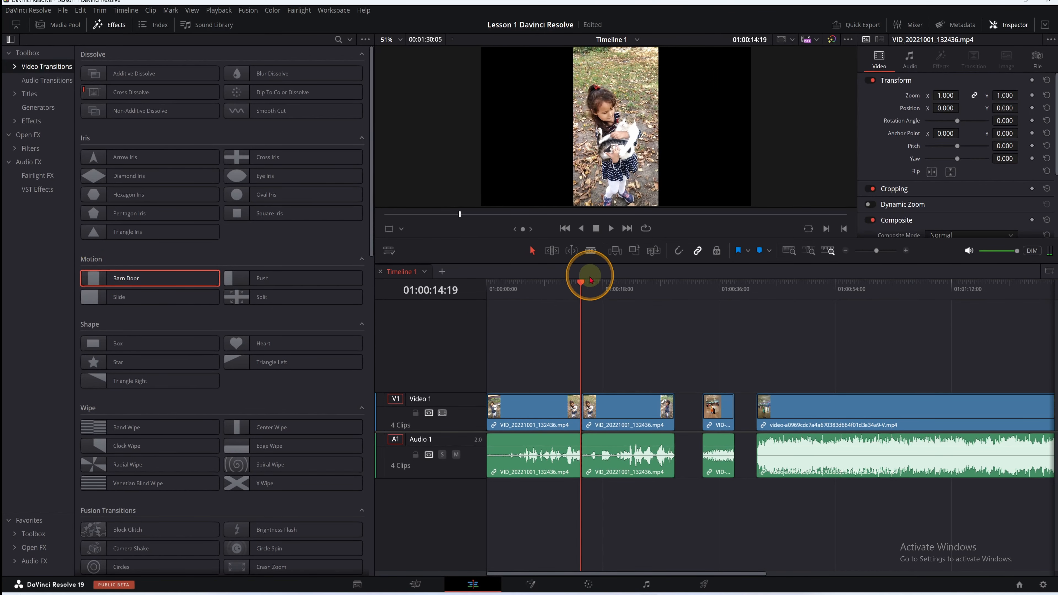
- Apply the Split transition at the cut inside VID_20221001_132436.mp4 and play it back from just before the cut
left_click_drag(581, 284, 583, 282)
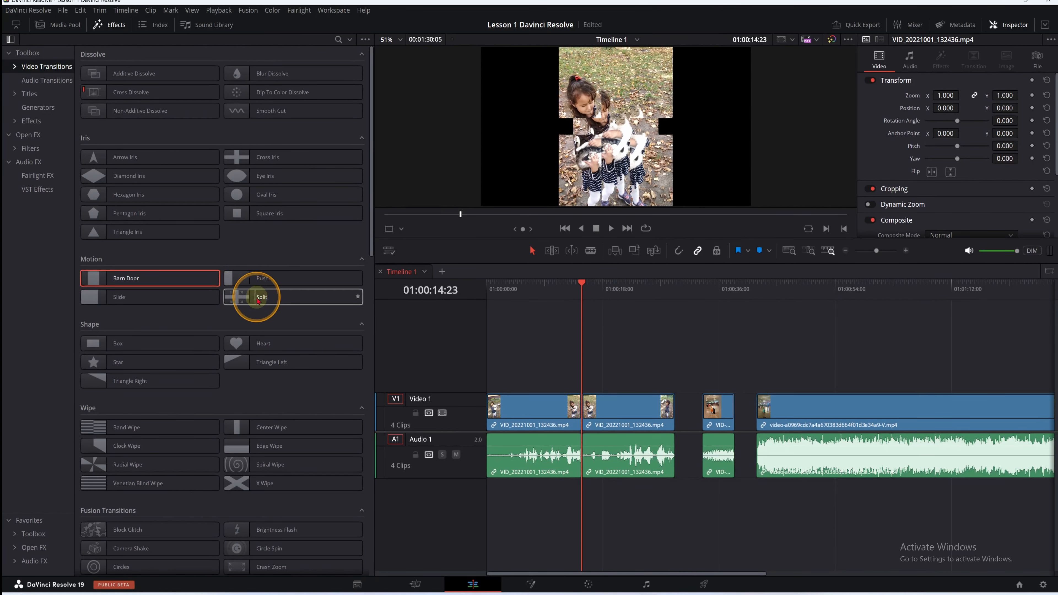
left_click(248, 301)
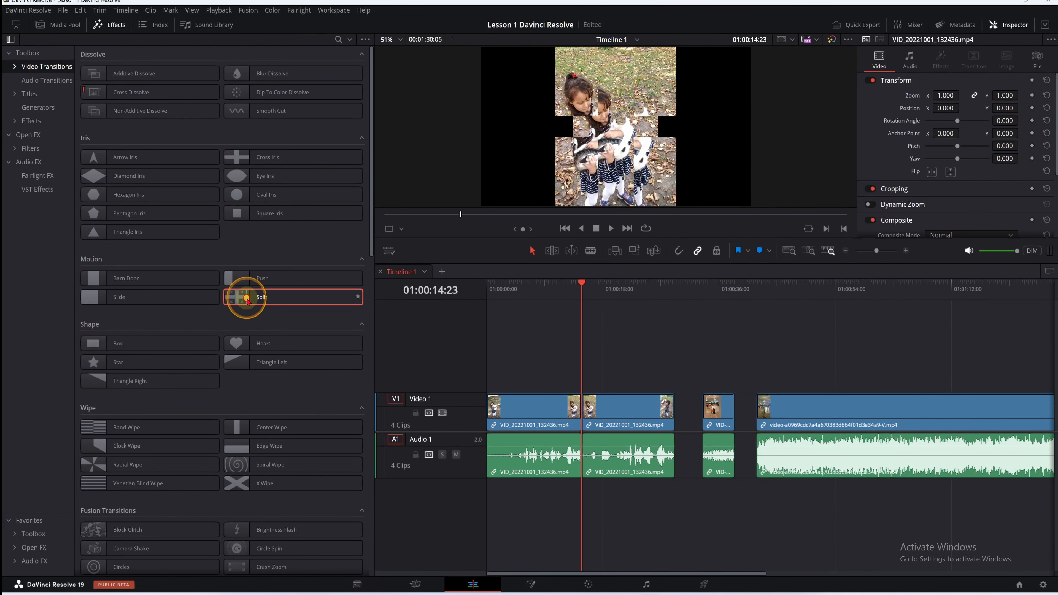
left_click_drag(582, 287, 572, 285)
left_click(611, 228)
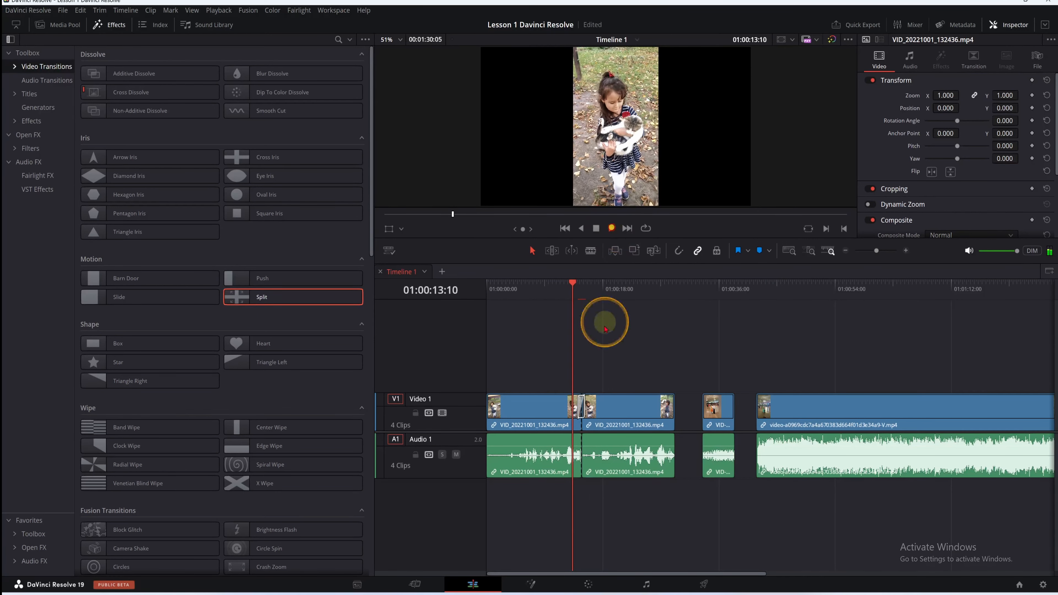
left_click(596, 228)
left_click_drag(582, 294, 573, 292)
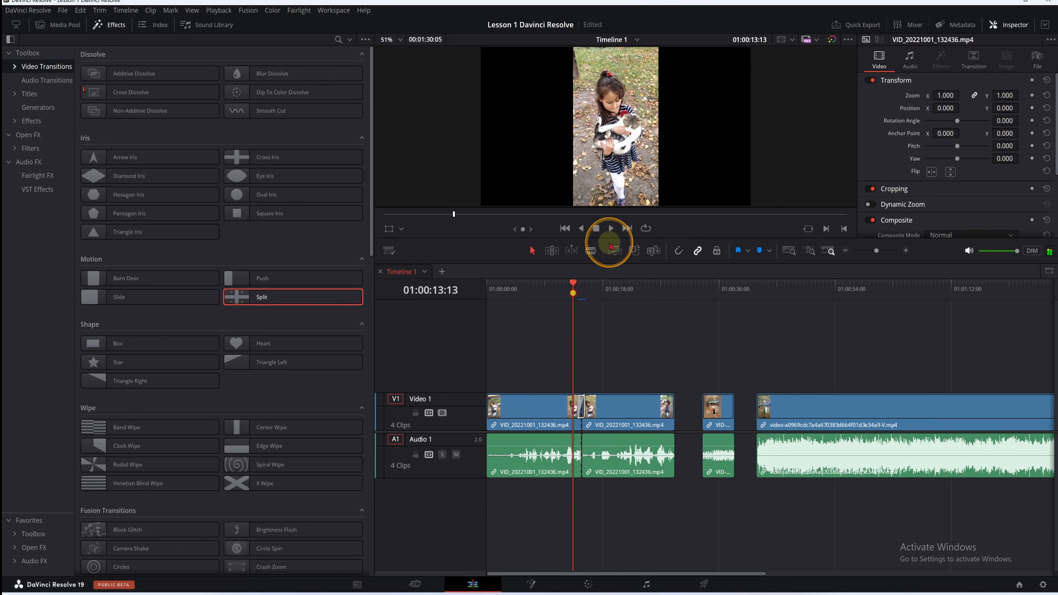
left_click(612, 229)
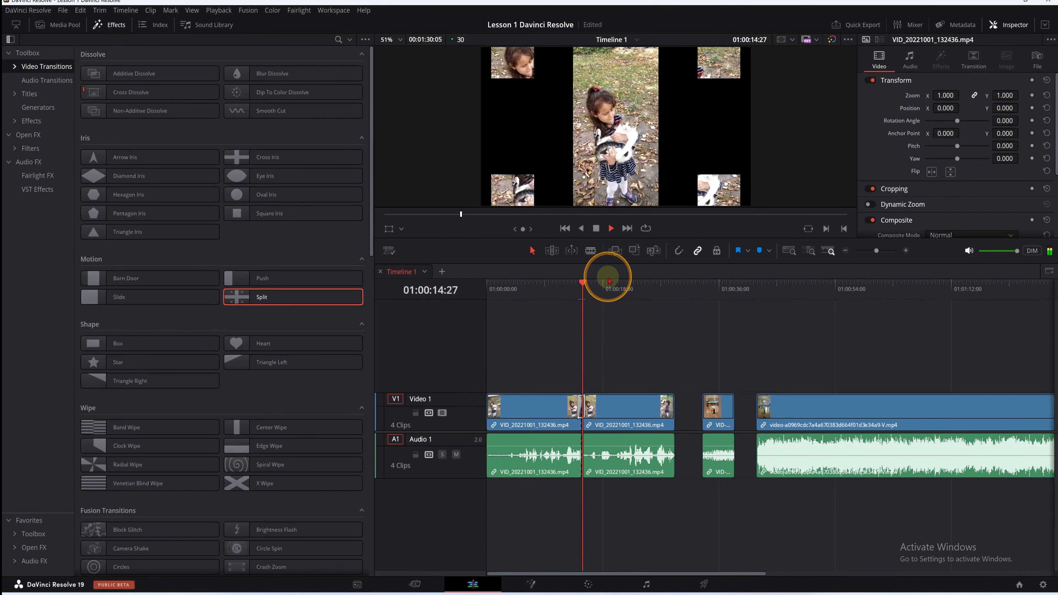
left_click(596, 228)
left_click_drag(590, 287, 571, 297)
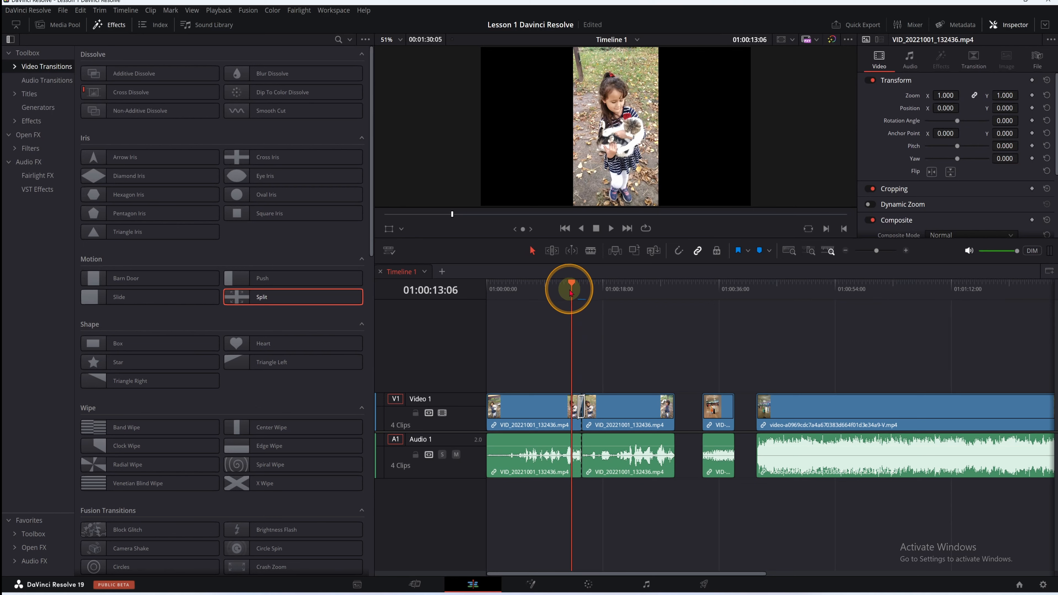
- Review the footage in VID_20221001_132436.mp4 and play the short second clip to compare their content
left_click_drag(567, 291, 569, 326)
left_click(564, 300)
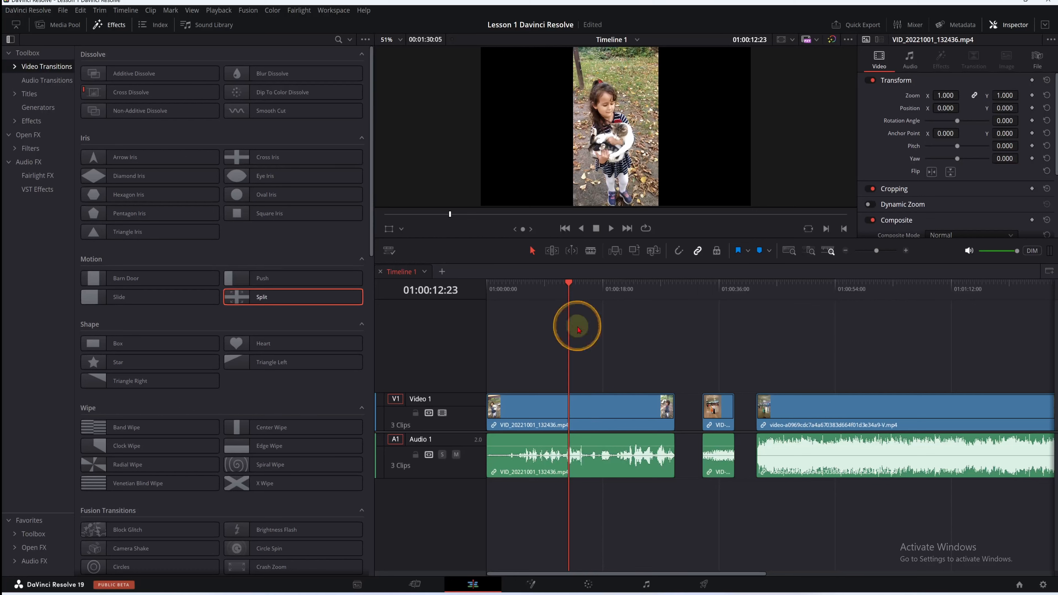
mouse_move(578, 330)
left_mouse_down()
mouse_move(562, 293)
mouse_move(577, 322)
left_mouse_up()
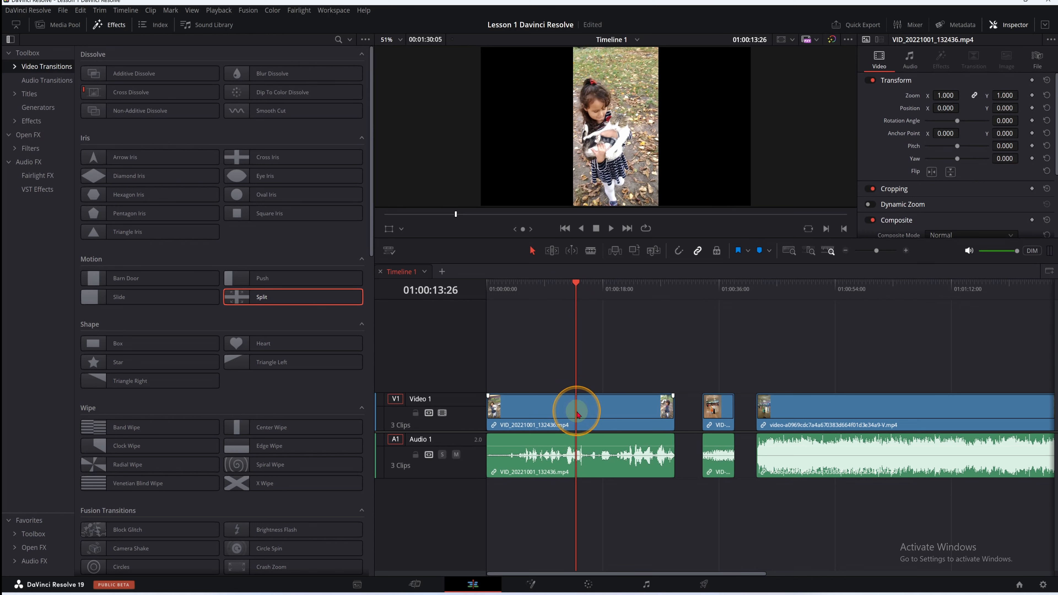
left_click_drag(574, 294, 714, 398)
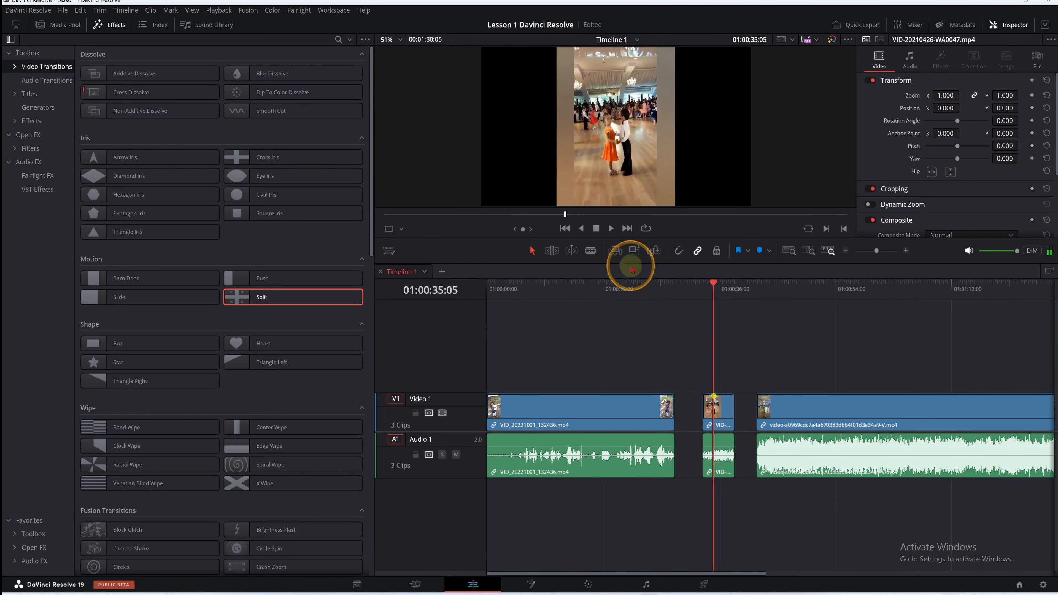
left_click(609, 229)
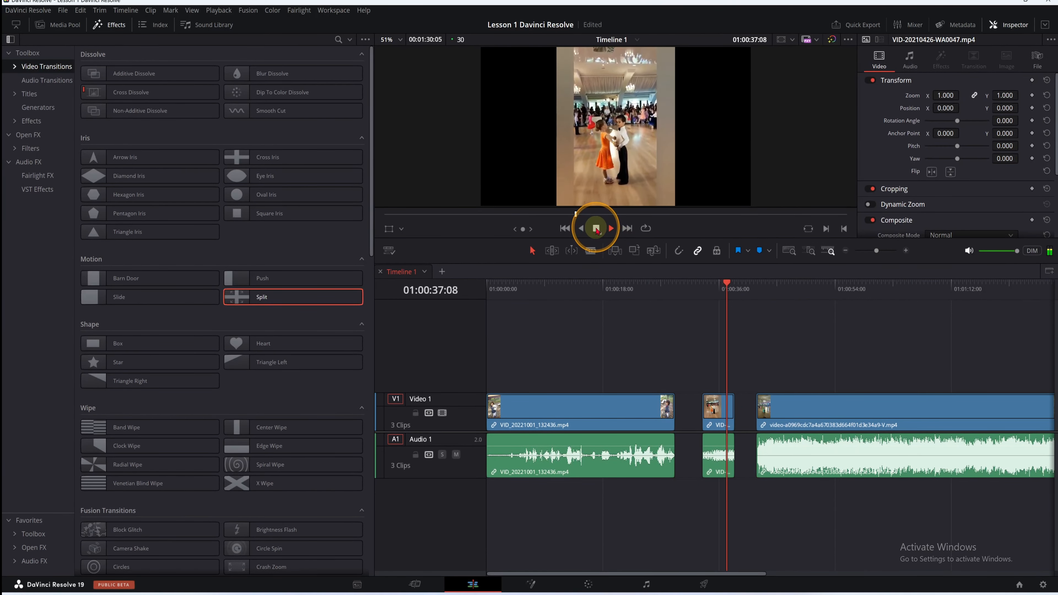
left_click(642, 307)
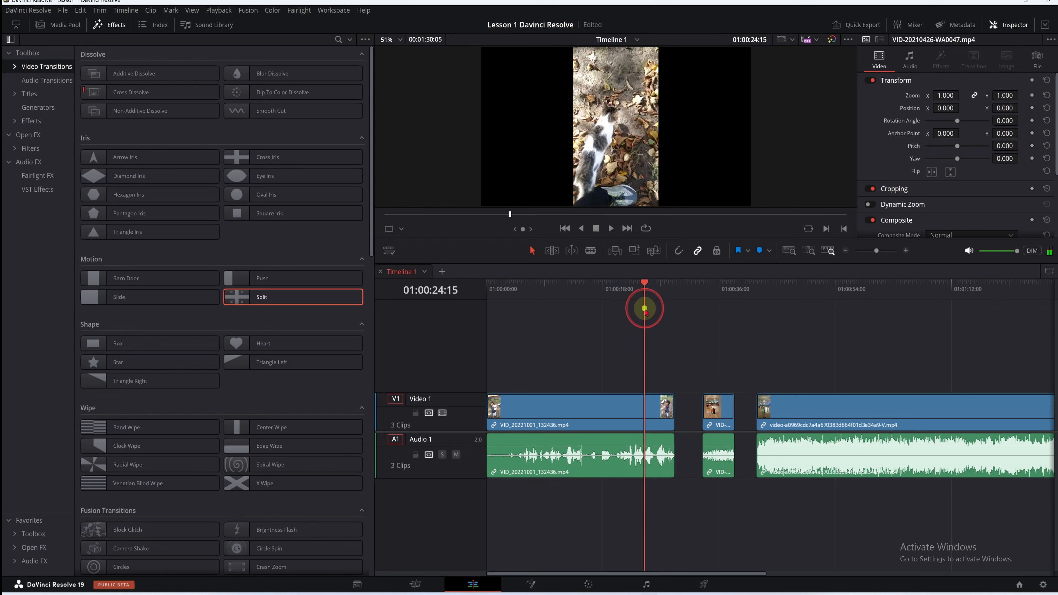
left_click(724, 337)
left_click_drag(724, 338, 634, 340)
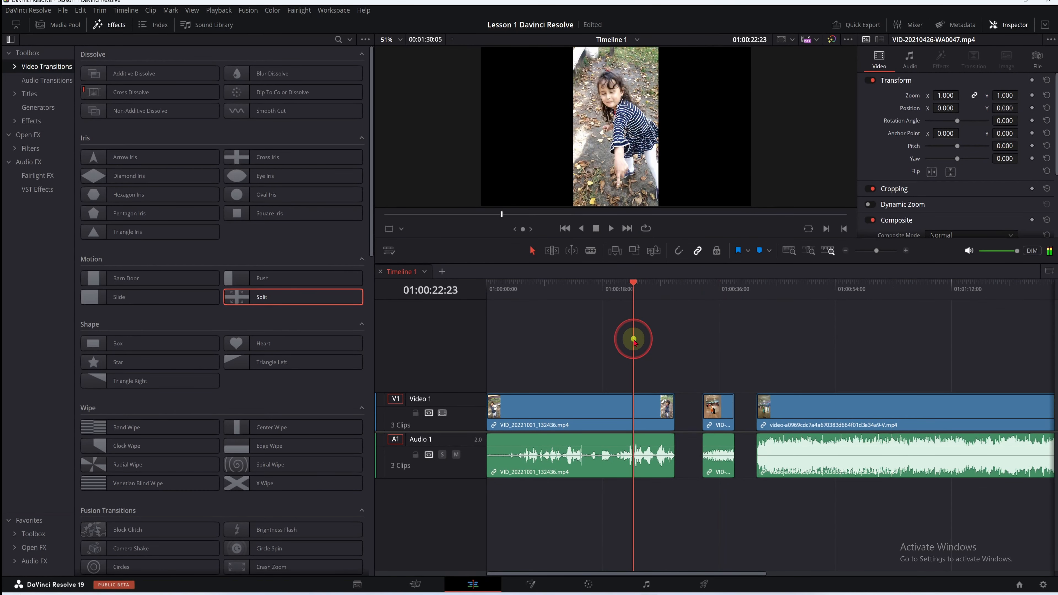
- Close the gap between the first and second clips and add the Center Wipe transition at the end of the first clip
left_click(688, 418)
key("Delete")
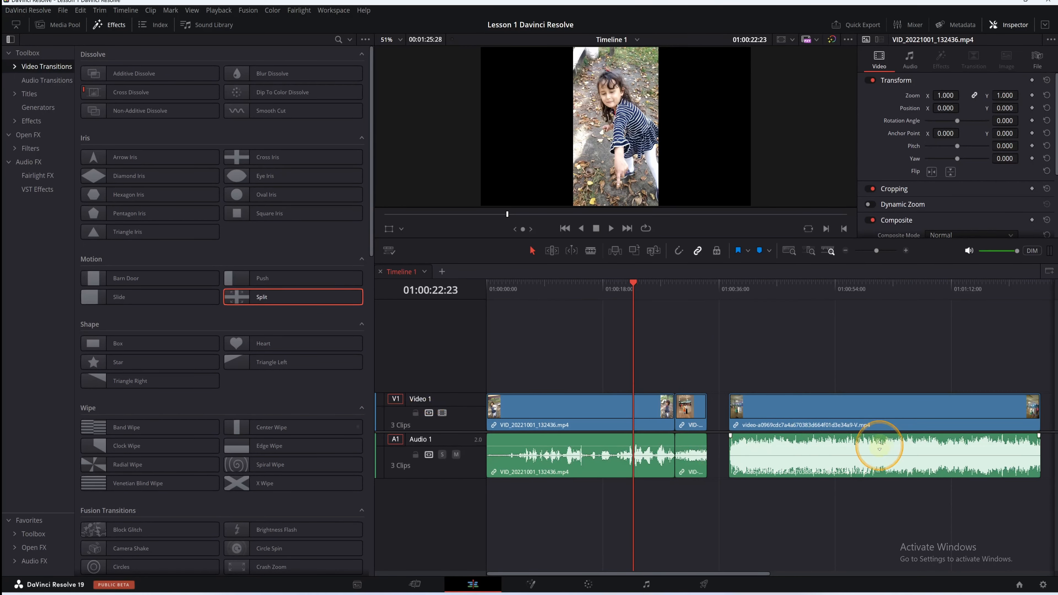
left_click_drag(263, 436, 667, 425)
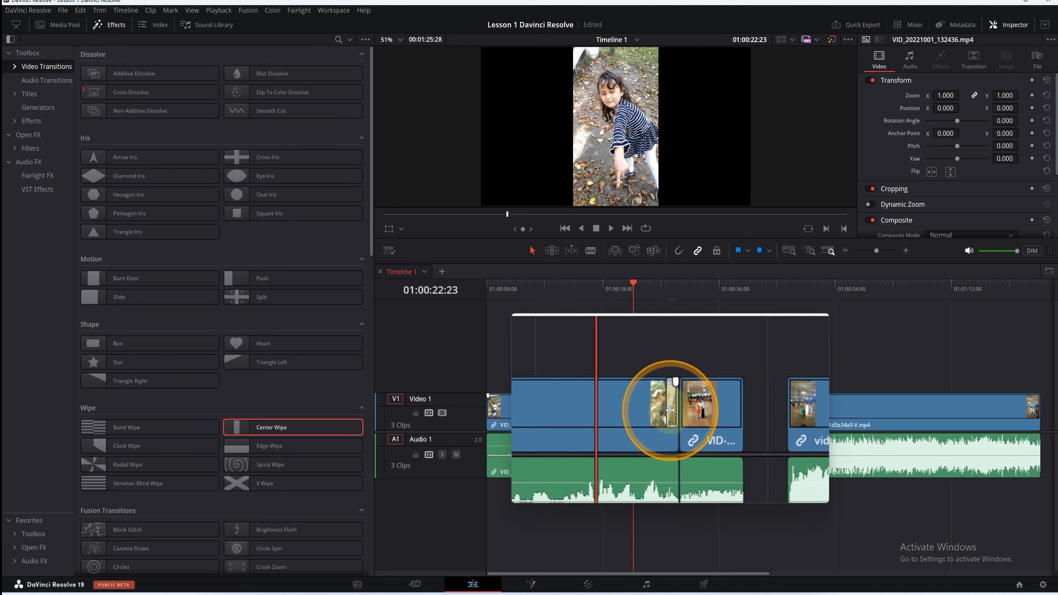
- Play the timeline from 01:00:25:09 across the Center Wipe transition into the second clip
left_click(650, 327)
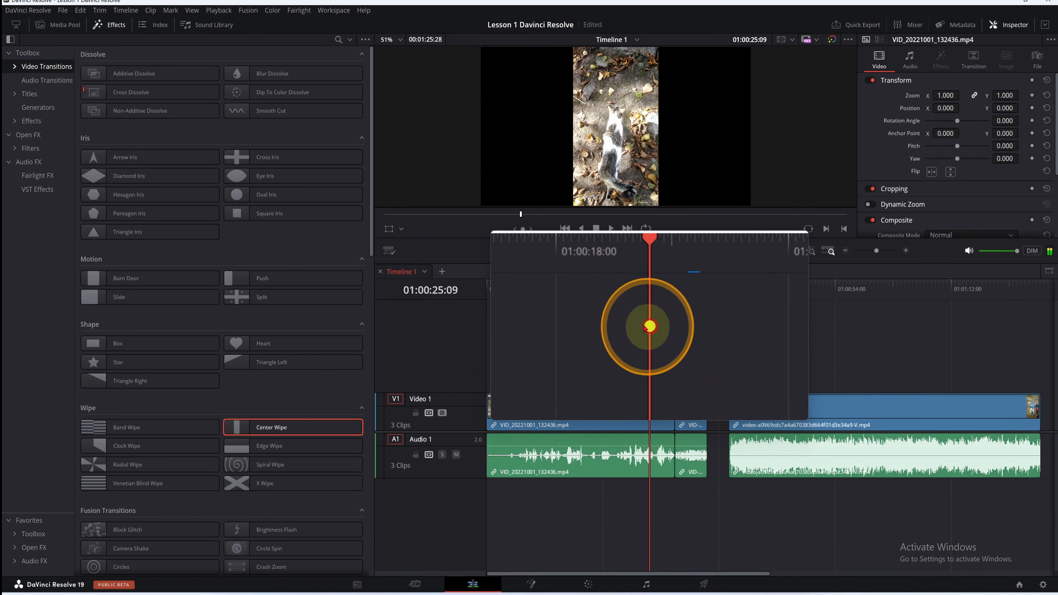
left_click(612, 229)
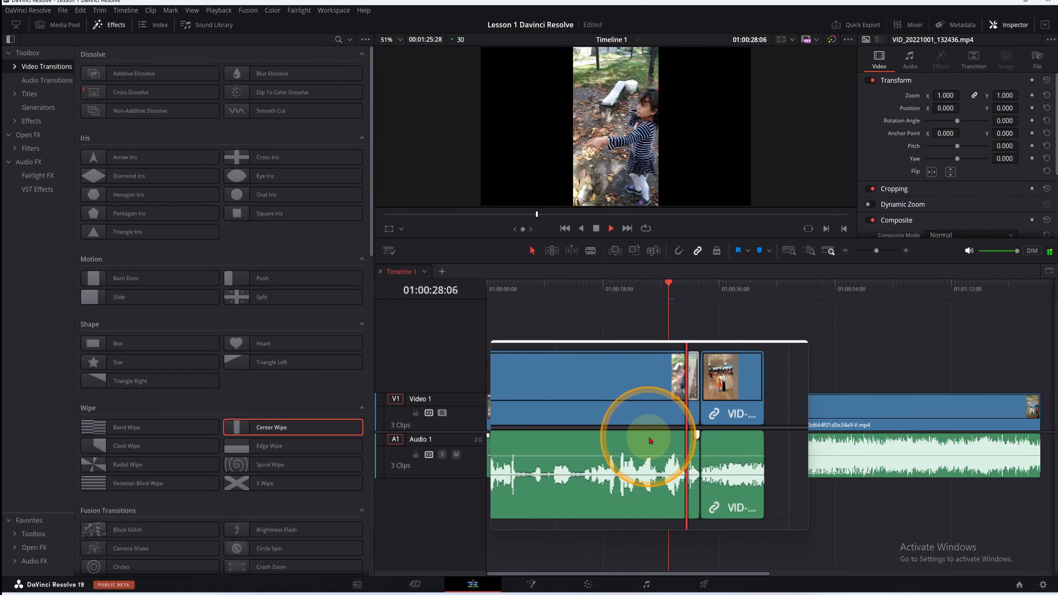
left_click(596, 228)
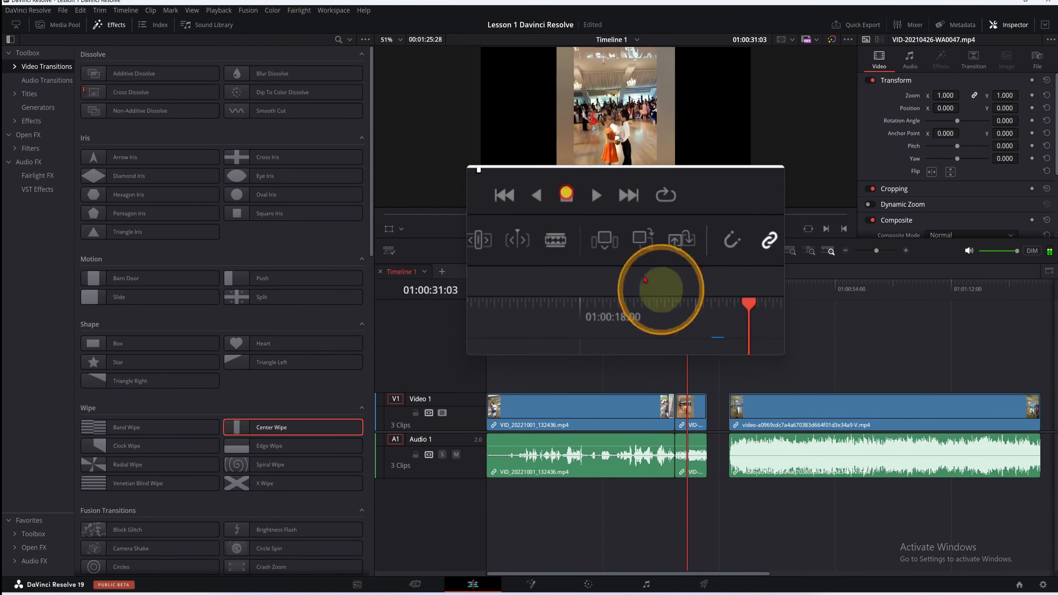
- Remove the Center Wipe transition between the first and second clips on the timeline
left_click_drag(687, 320, 663, 318)
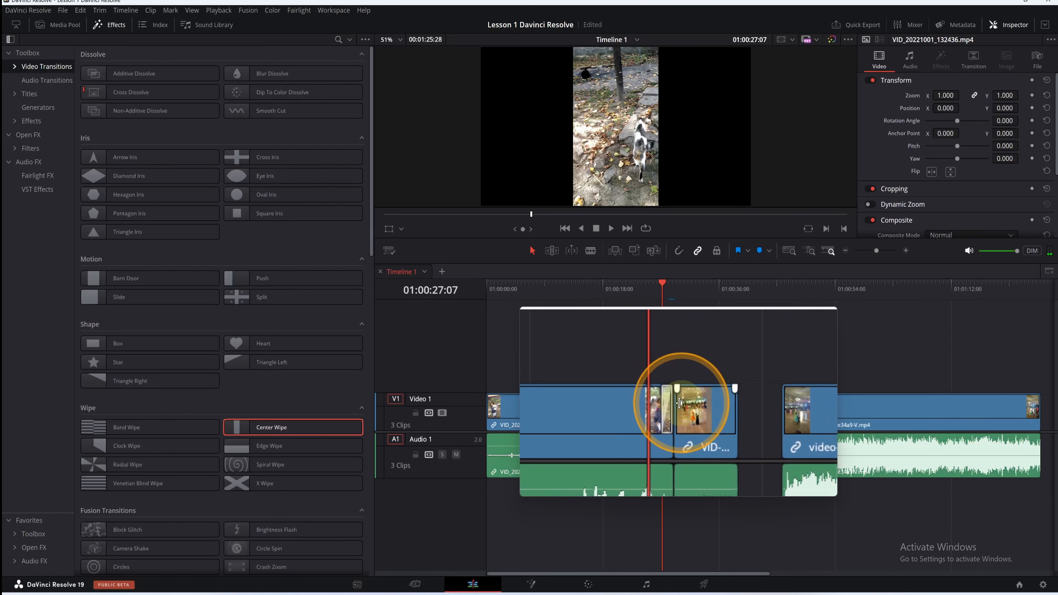
left_click(688, 405)
mouse_move(689, 405)
left_mouse_down()
mouse_move(679, 407)
mouse_move(689, 405)
left_mouse_up()
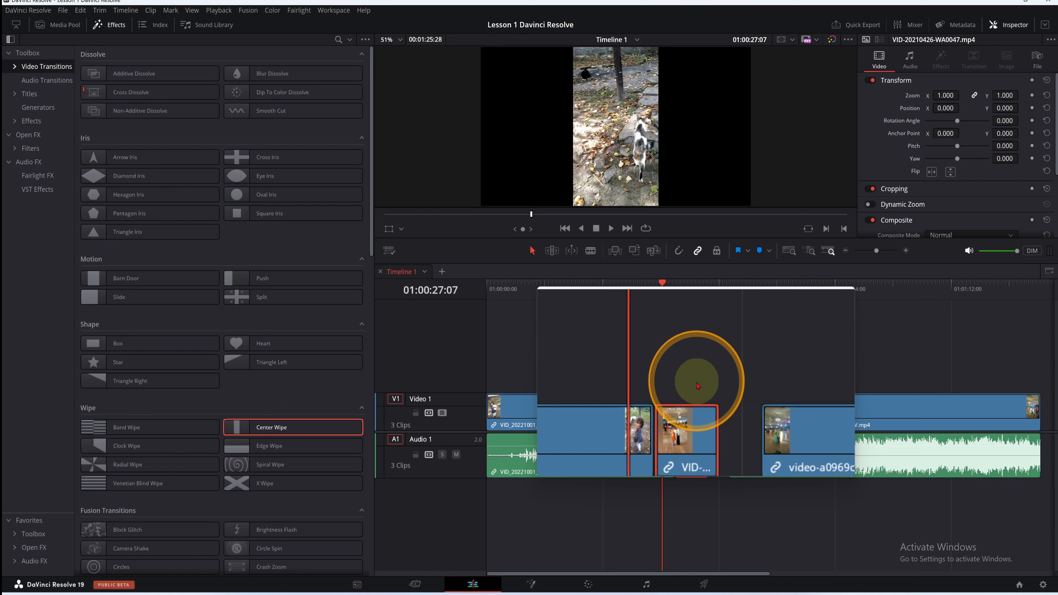
left_click(720, 366)
- Move the second and third clips further along the timeline to open a gap, and trim the first clip's end and the second clip's start
left_click_drag(664, 290, 653, 298)
left_click_drag(820, 414, 846, 419)
left_click_drag(687, 408, 725, 421)
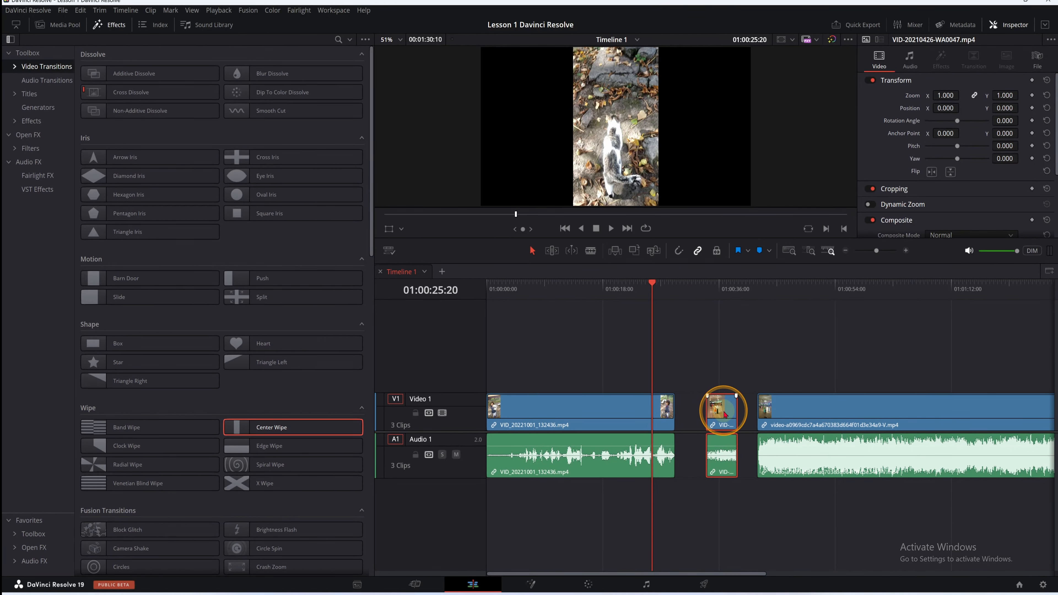
left_click(674, 412)
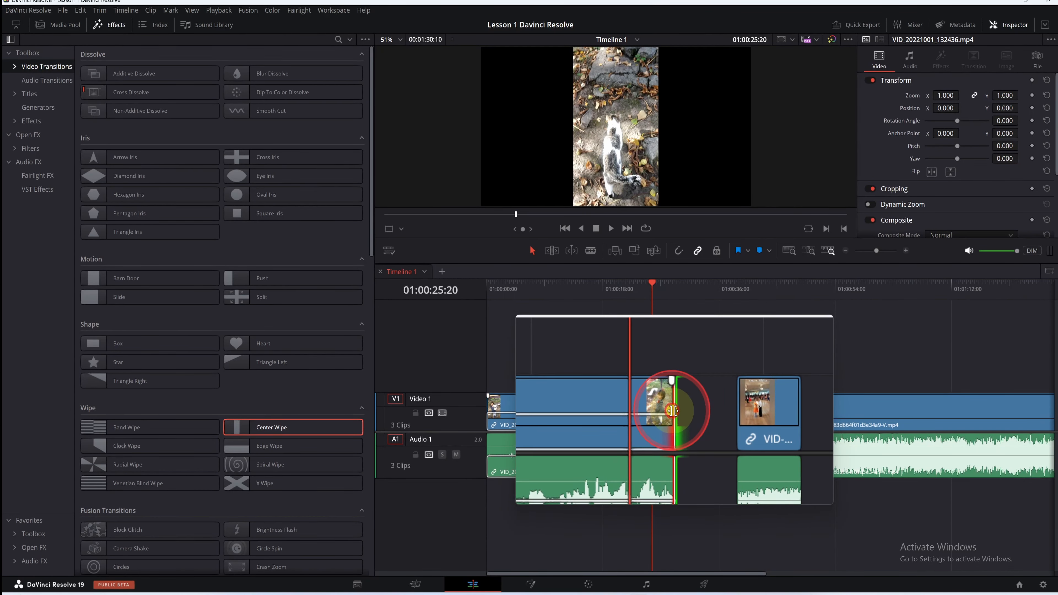
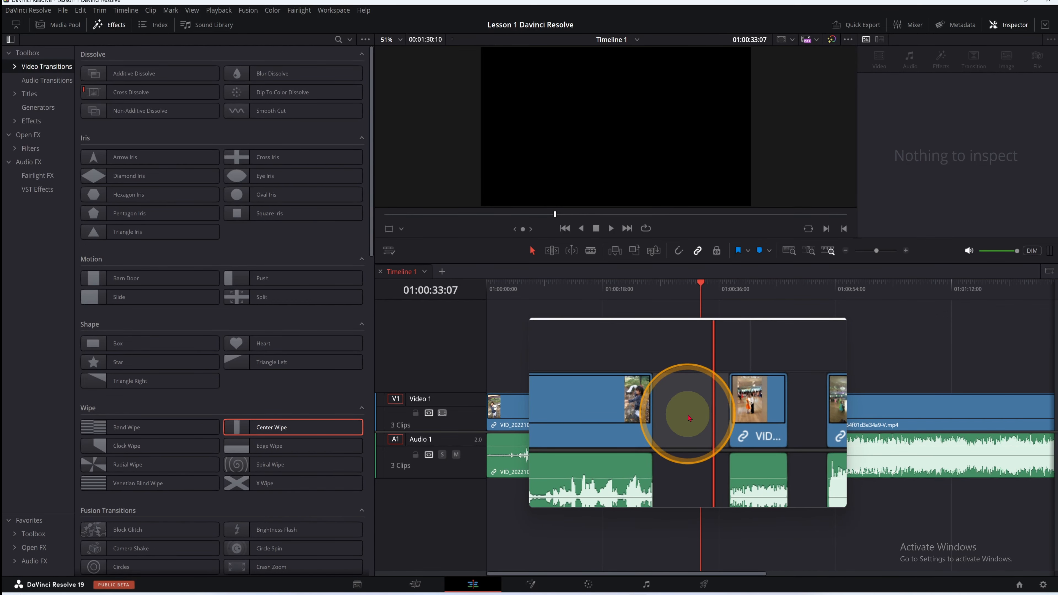
- Close the gap between the first and second clips, and preview the Split transition at their cut from 01:00:25:05
key("Delete")
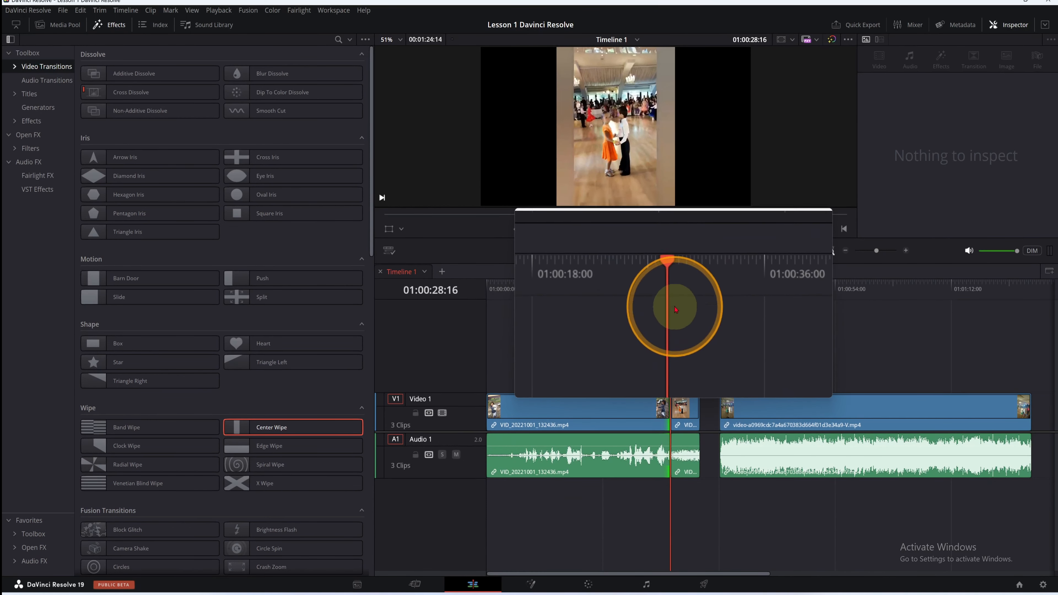
left_click_drag(672, 302, 649, 305)
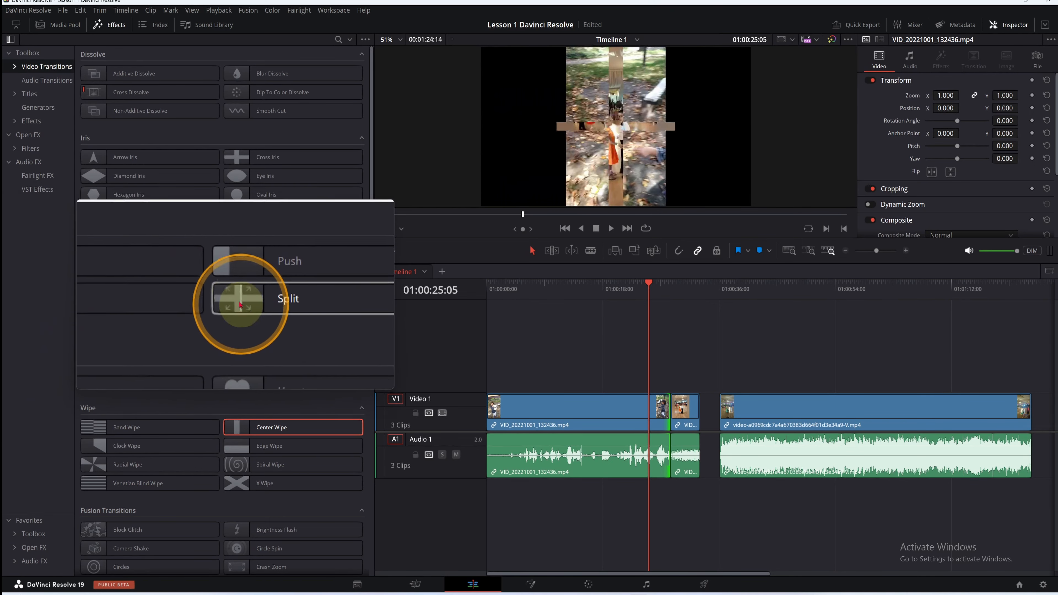
left_click_drag(237, 297, 673, 420)
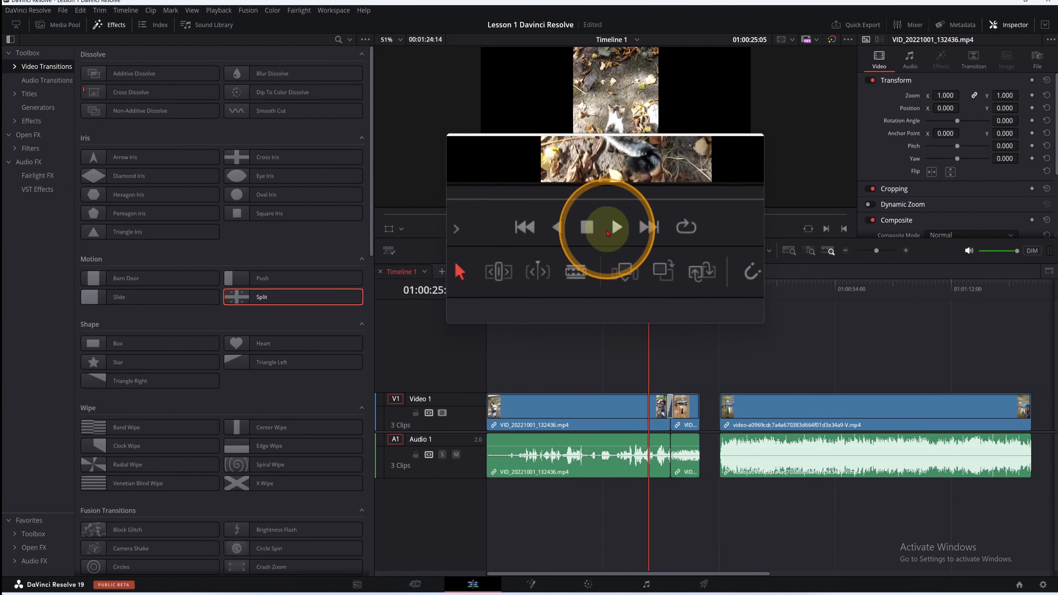
left_click(613, 229)
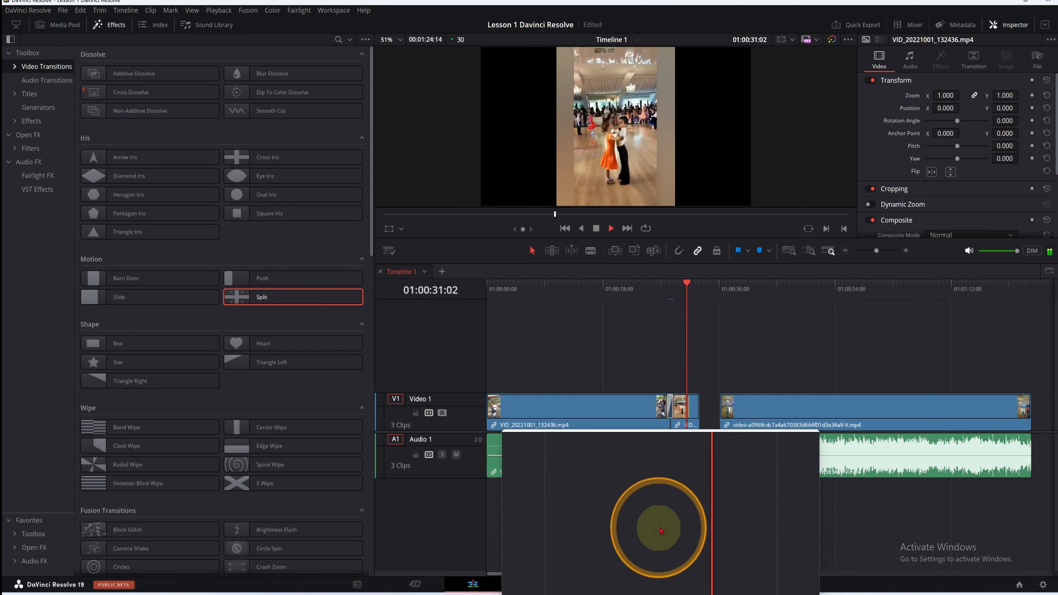
left_click(600, 230)
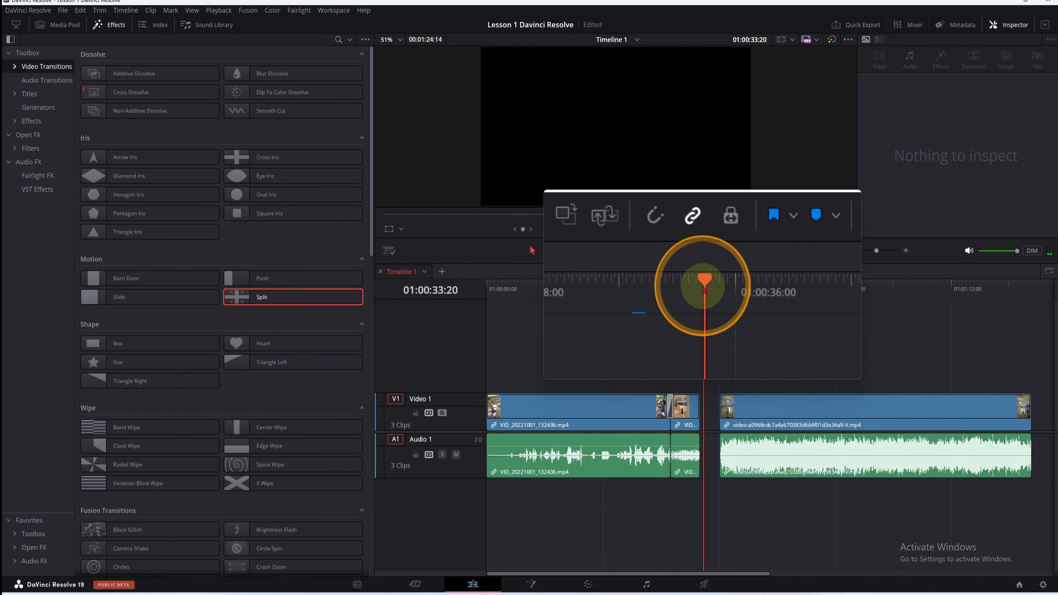
- Remove the Split transition and place the playhead on the cut between the first two clips at 01:00:28:16
left_click(655, 285)
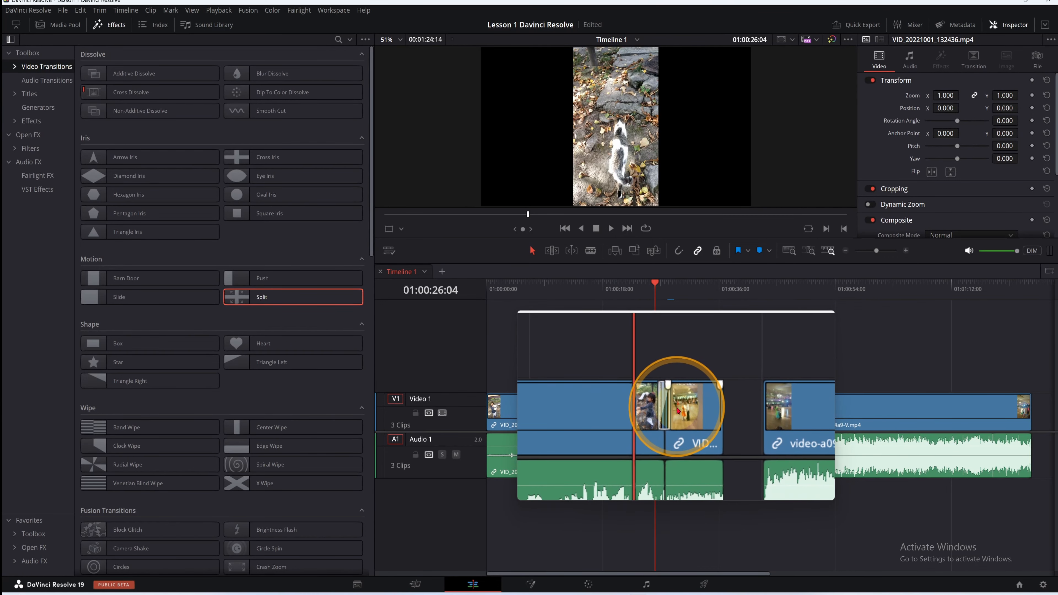
left_click_drag(652, 355, 672, 368)
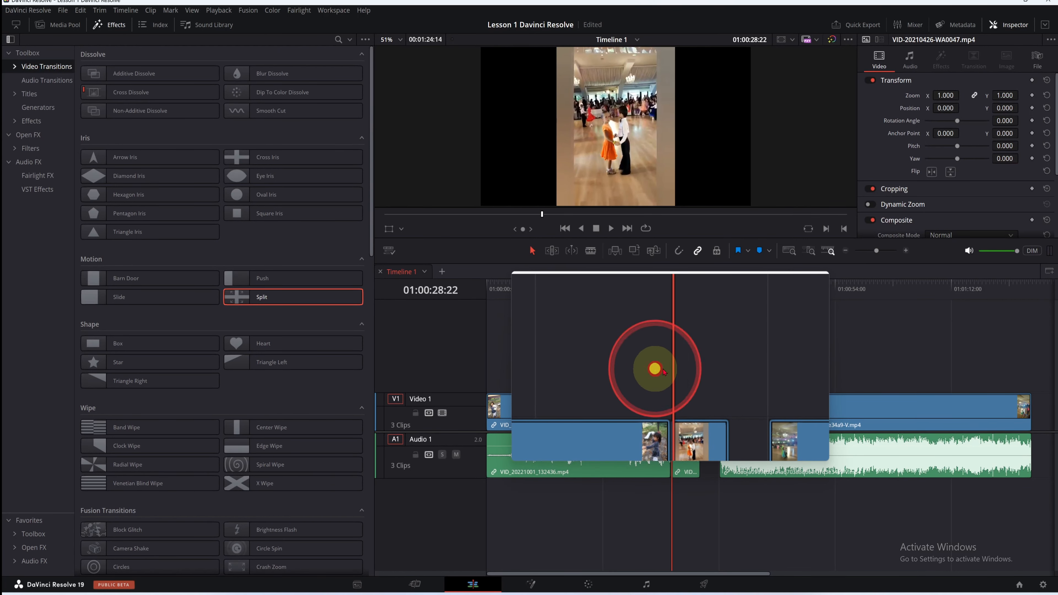
mouse_move(664, 371)
left_mouse_down()
mouse_move(653, 369)
mouse_move(673, 364)
left_mouse_up()
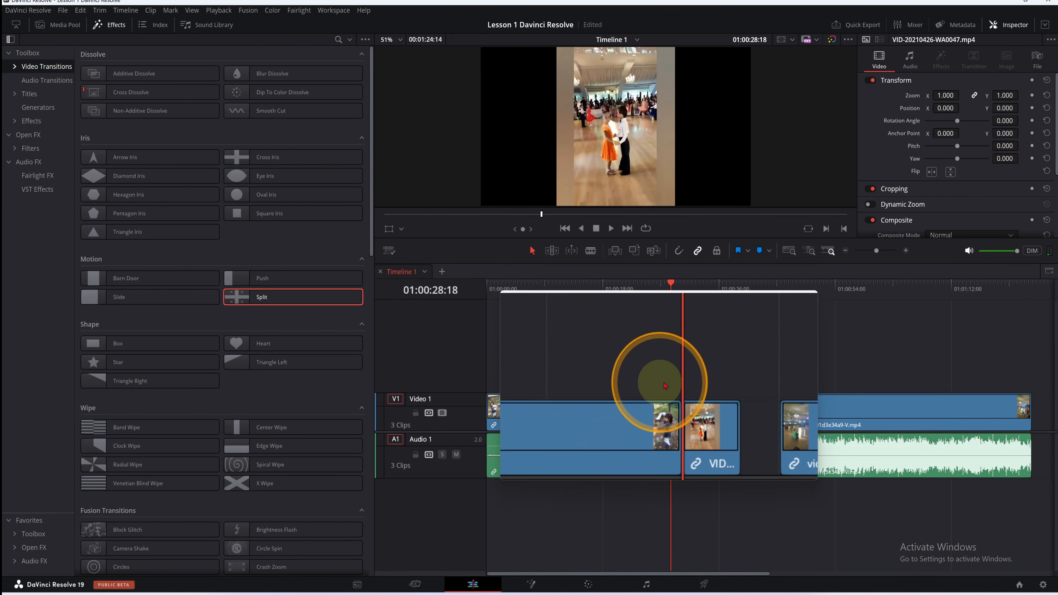
left_click_drag(673, 381, 670, 381)
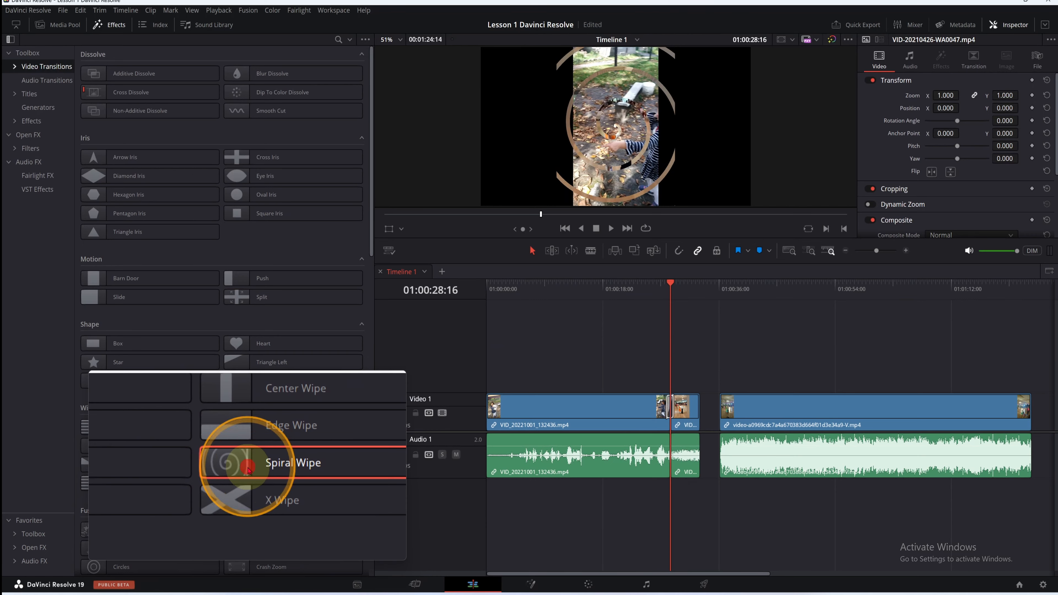
- Apply the Spiral Wipe transition at the cut between the first and second clips and play through it
left_click_drag(249, 470, 654, 382)
left_click(612, 228)
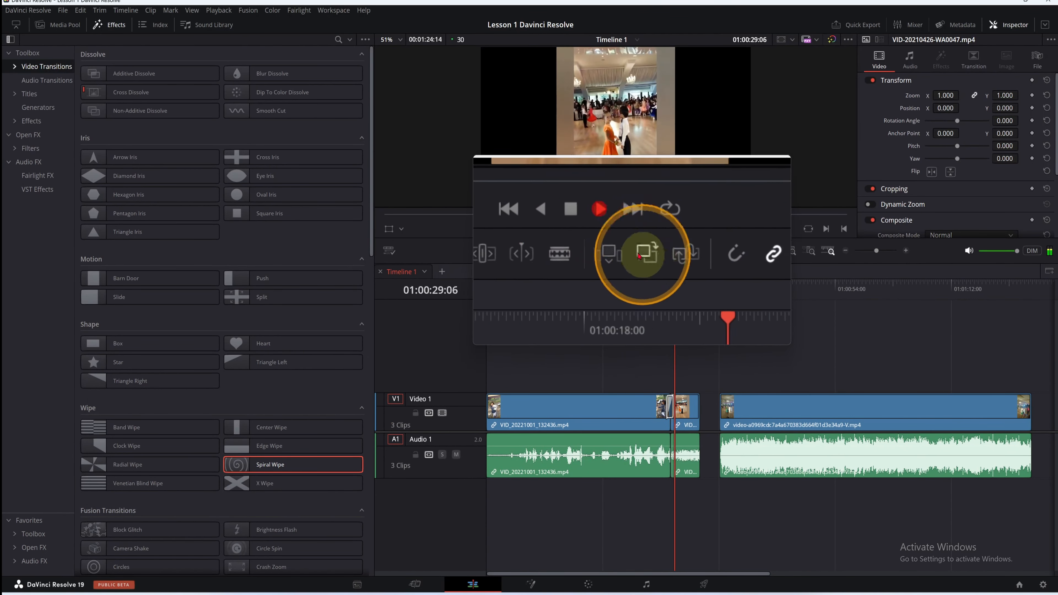
left_click_drag(680, 317, 653, 324)
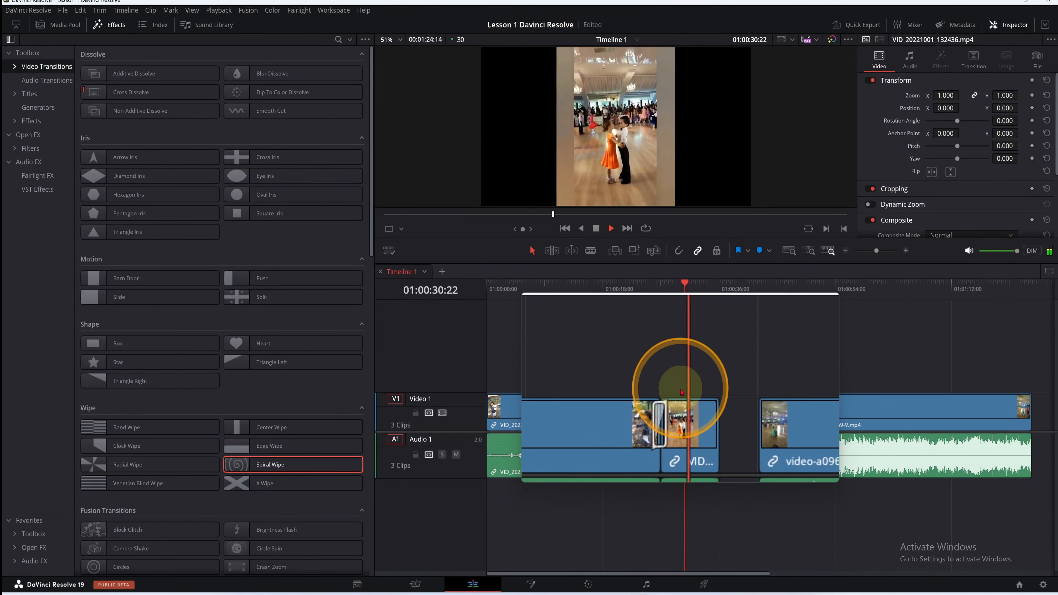
left_click(755, 337)
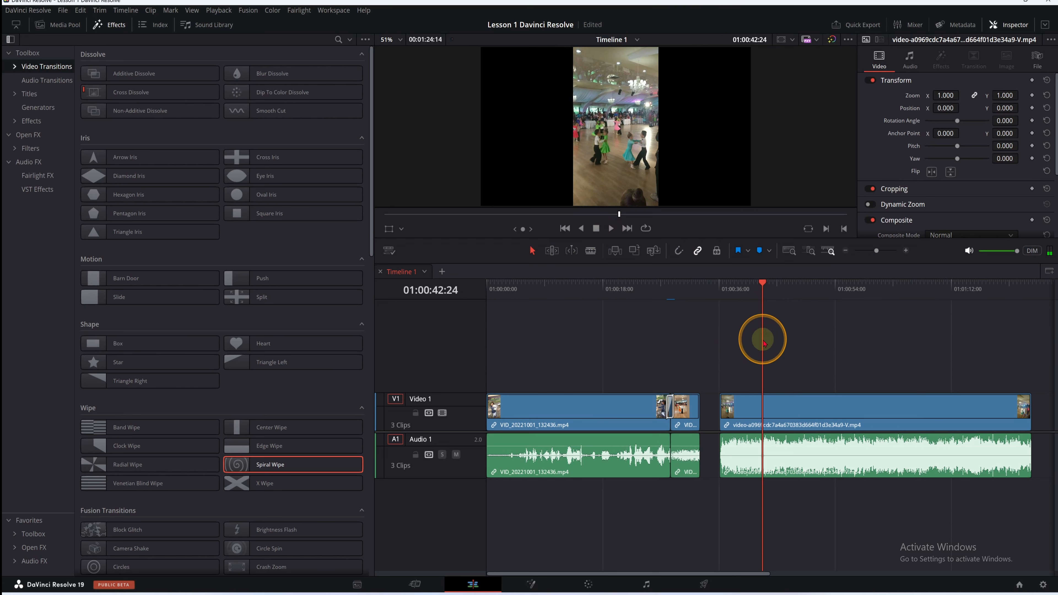
- Undo the edits back to the open gap between the first two clips and move the playhead to 01:00:13:20
left_click_drag(762, 344, 621, 333)
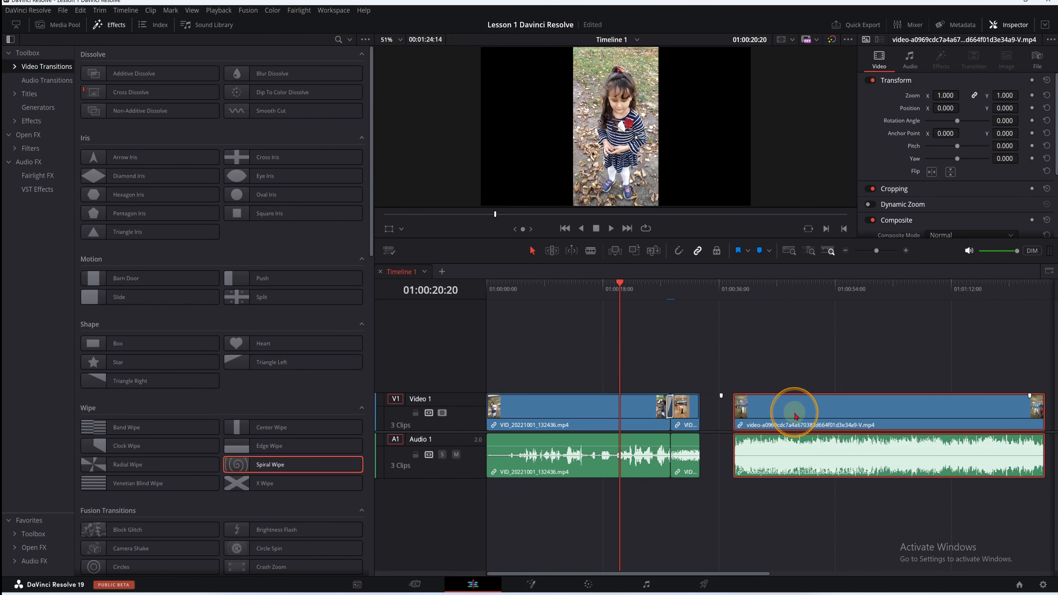
key("ctrl+z")
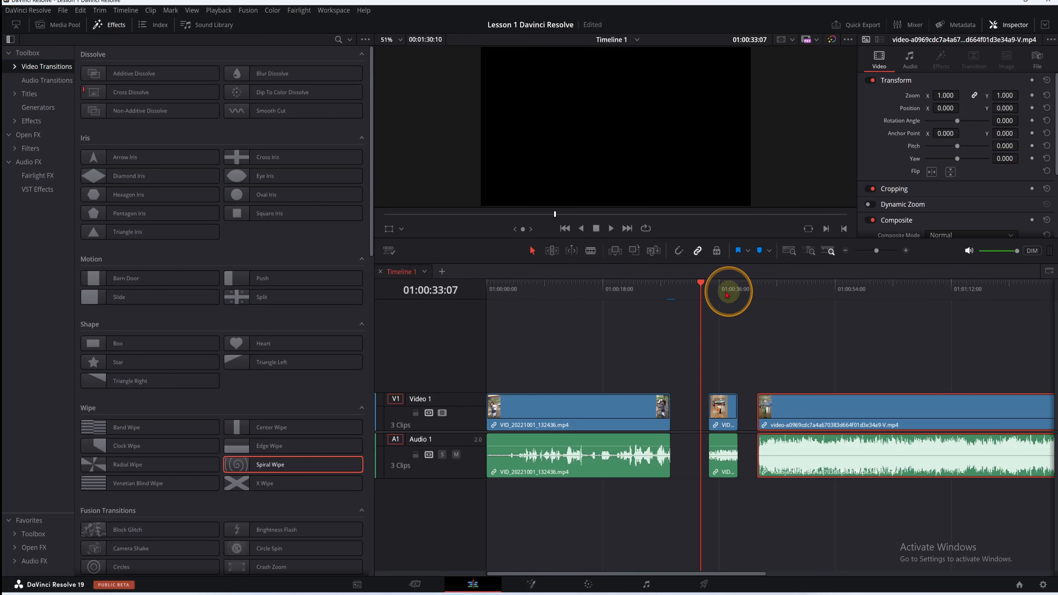
left_click_drag(687, 294, 576, 303)
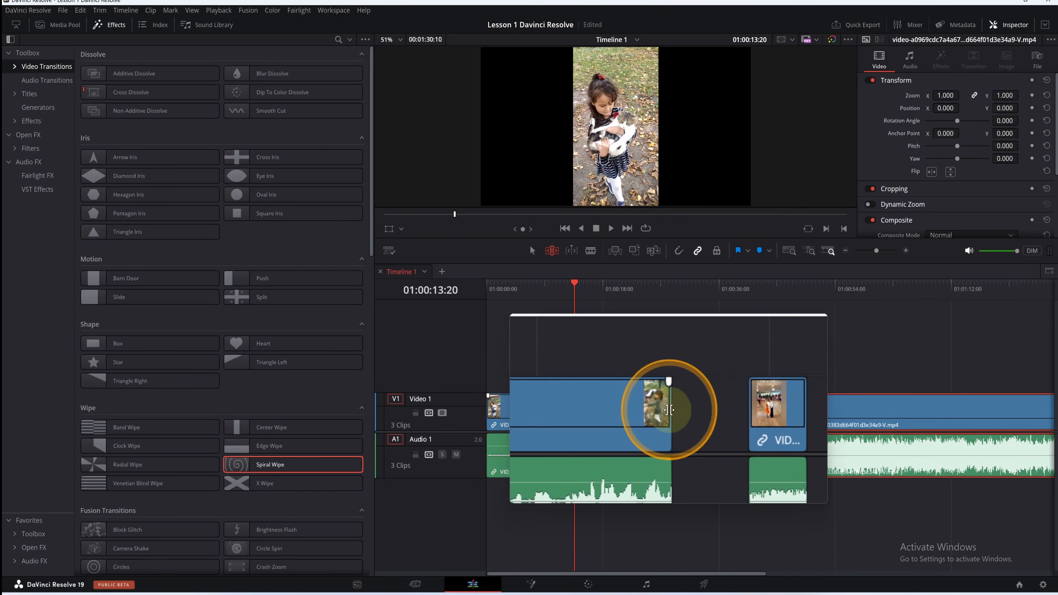
- In Trim Edit mode, trim 11 frames off the first clip's end and 11 frames off the second clip's start
left_click_drag(667, 410, 670, 411)
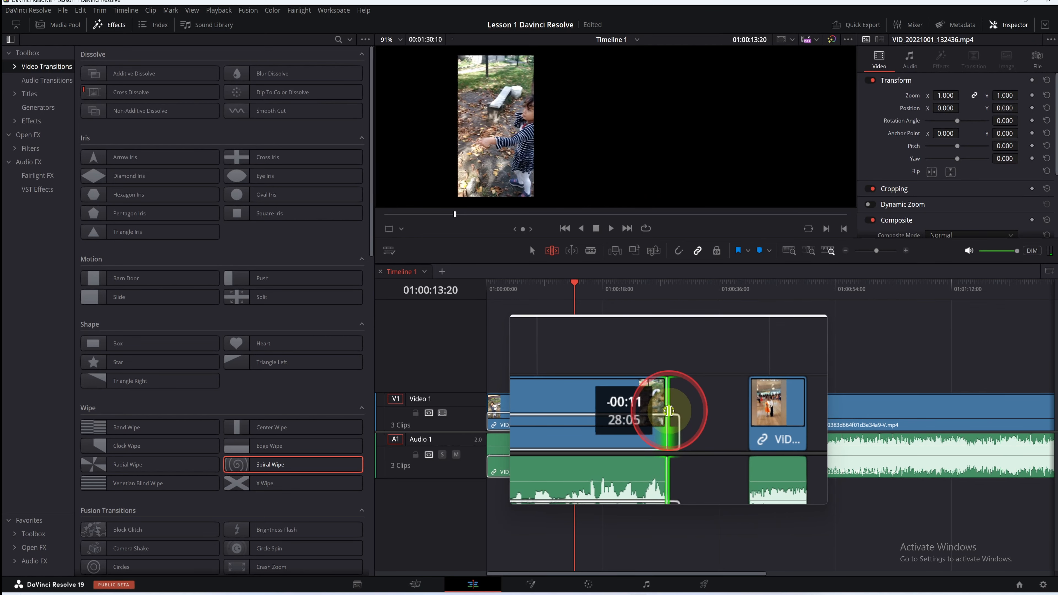
left_click_drag(670, 411, 712, 407)
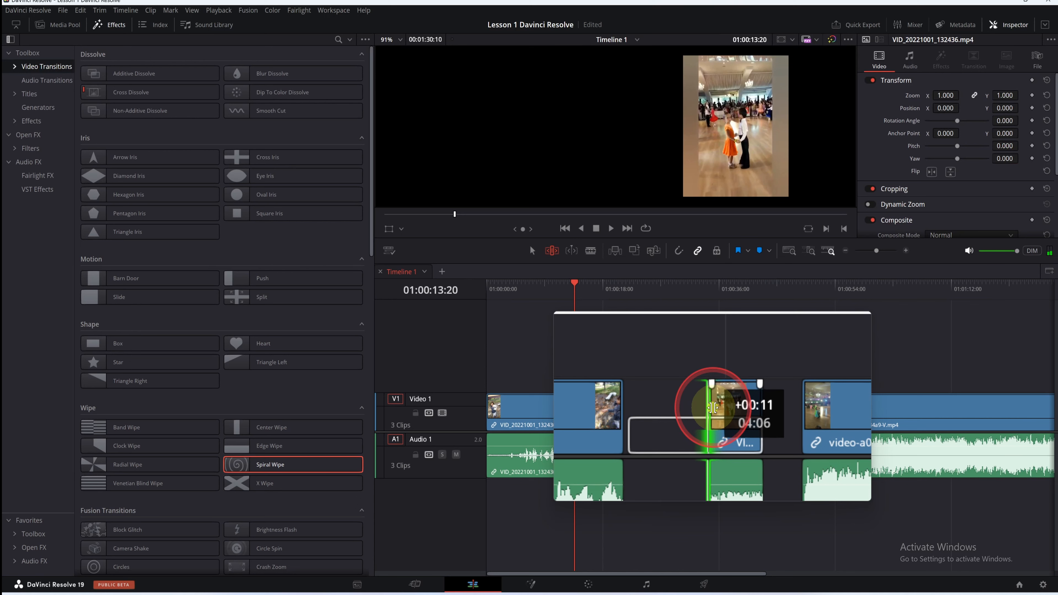
left_click_drag(713, 408, 712, 407)
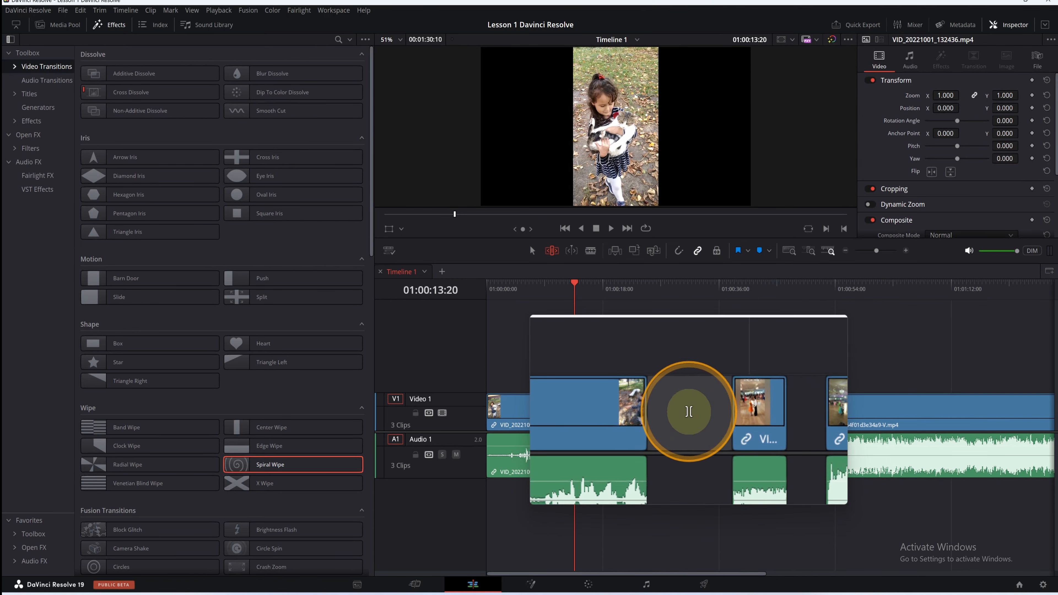
- Close the gap between the first and second clips and apply the Radial Wipe transition at the cut at 01:00:28:04
left_click(690, 412)
key("BackSpace")
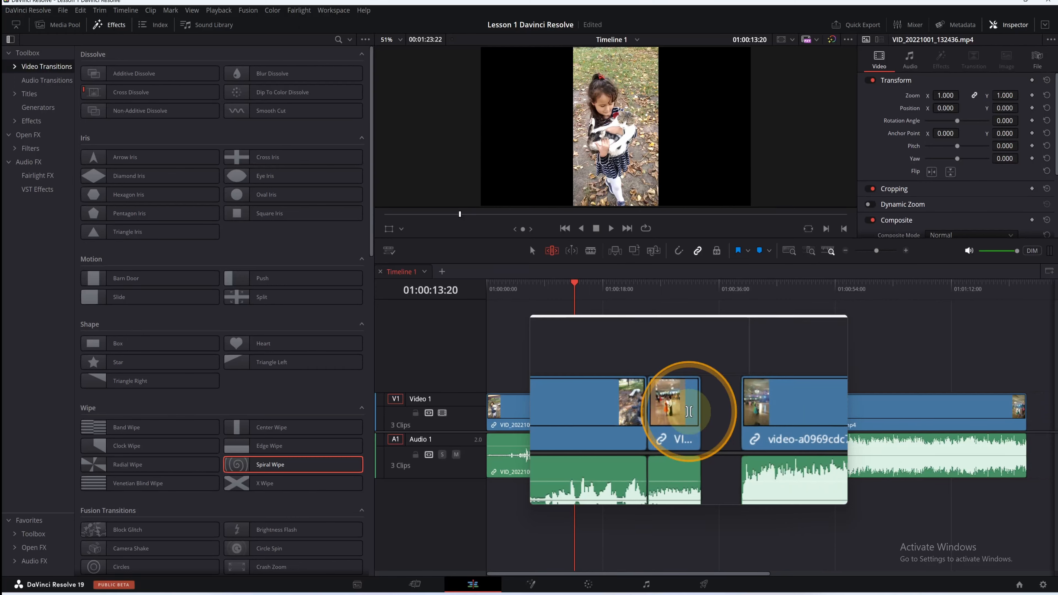
left_click(604, 352)
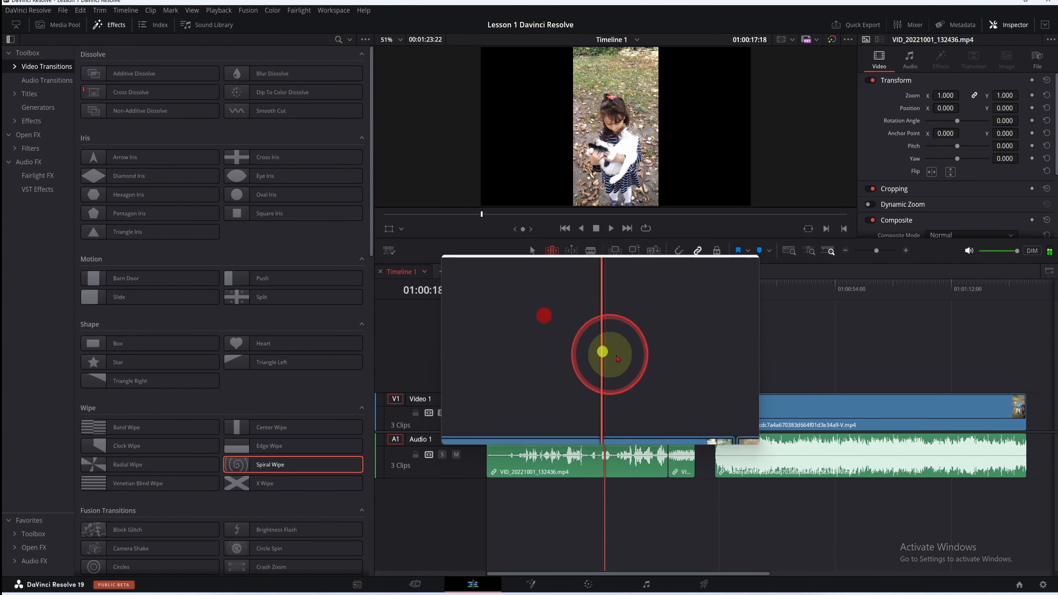
left_click_drag(603, 352, 668, 345)
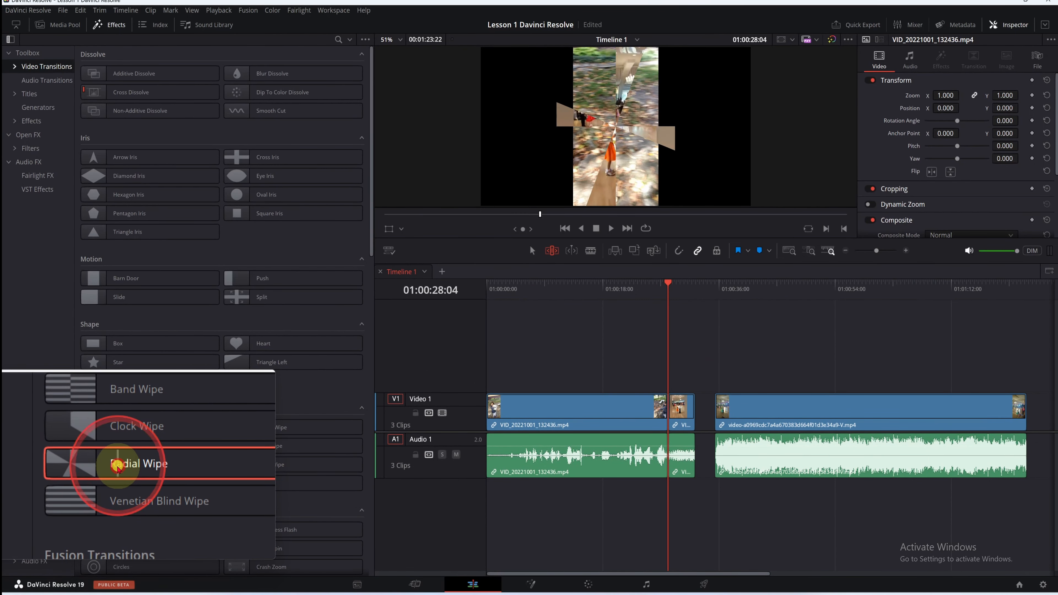
double_click(118, 468)
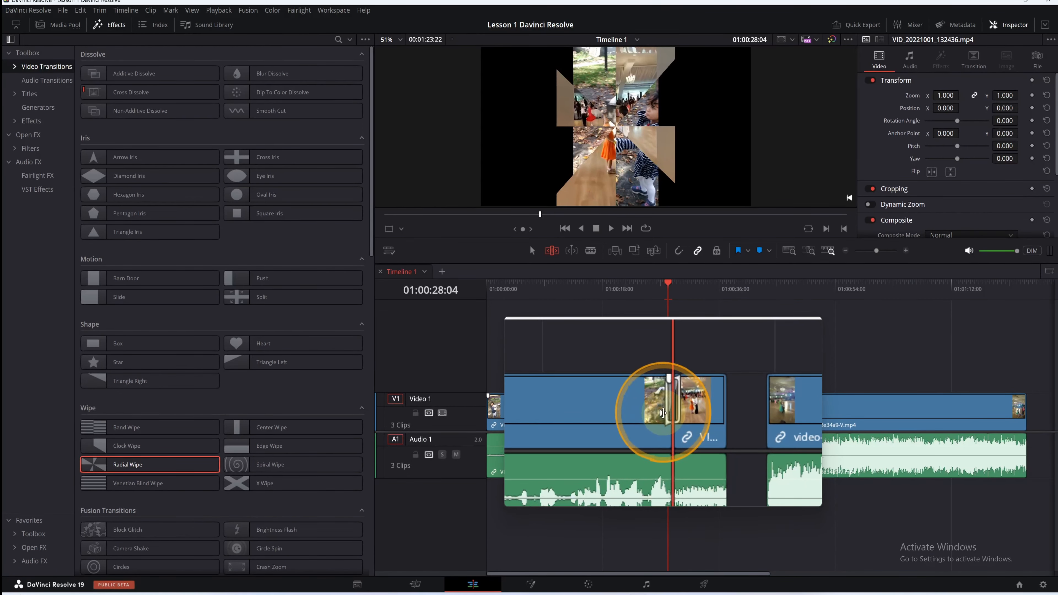
- Play the timeline from 01:00:21:10 across the Radial Wipe into the second clip, then stop playback
left_click(624, 362)
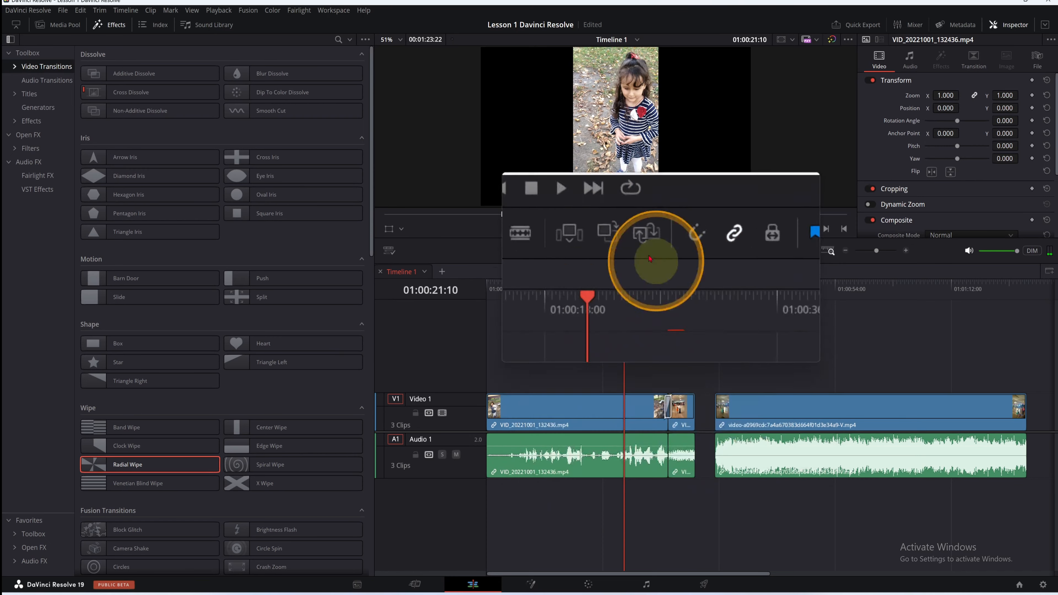
left_click(612, 229)
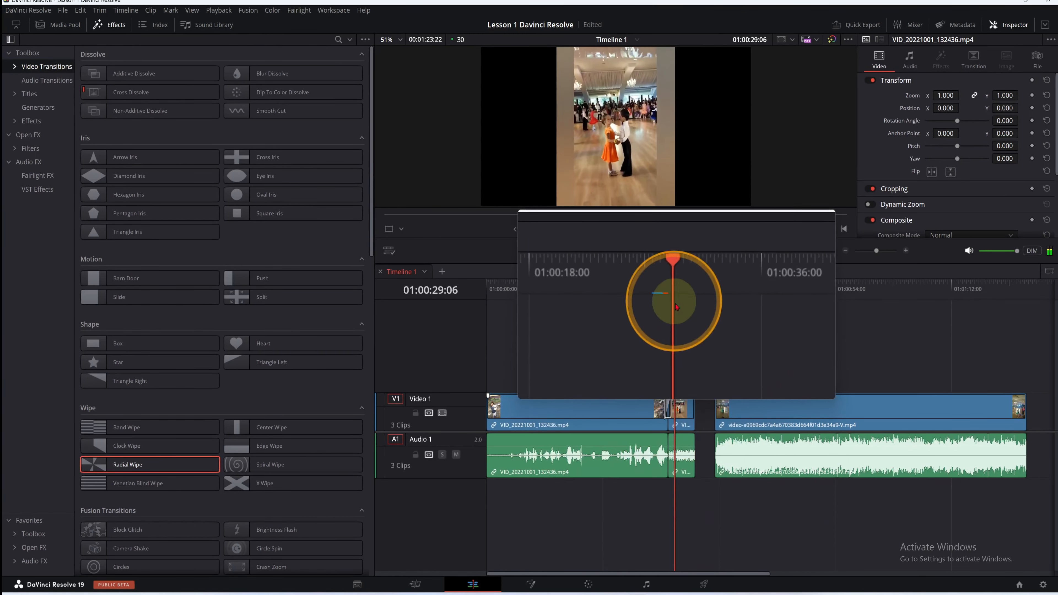
left_click(596, 228)
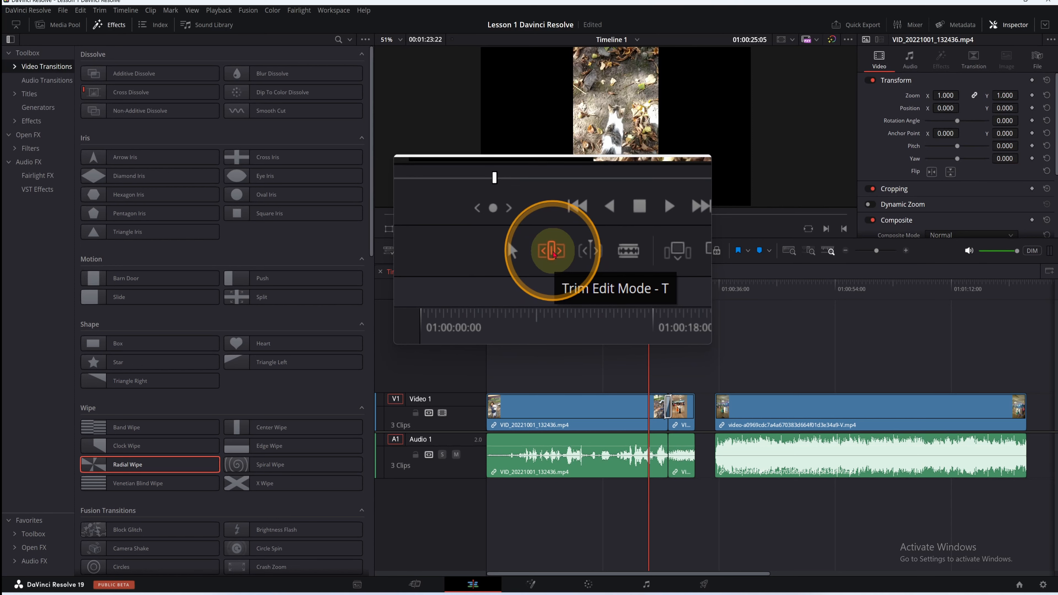
- Switch back to Selection mode and undo the Radial Wipe transition and the closing of the gap
left_click(528, 250)
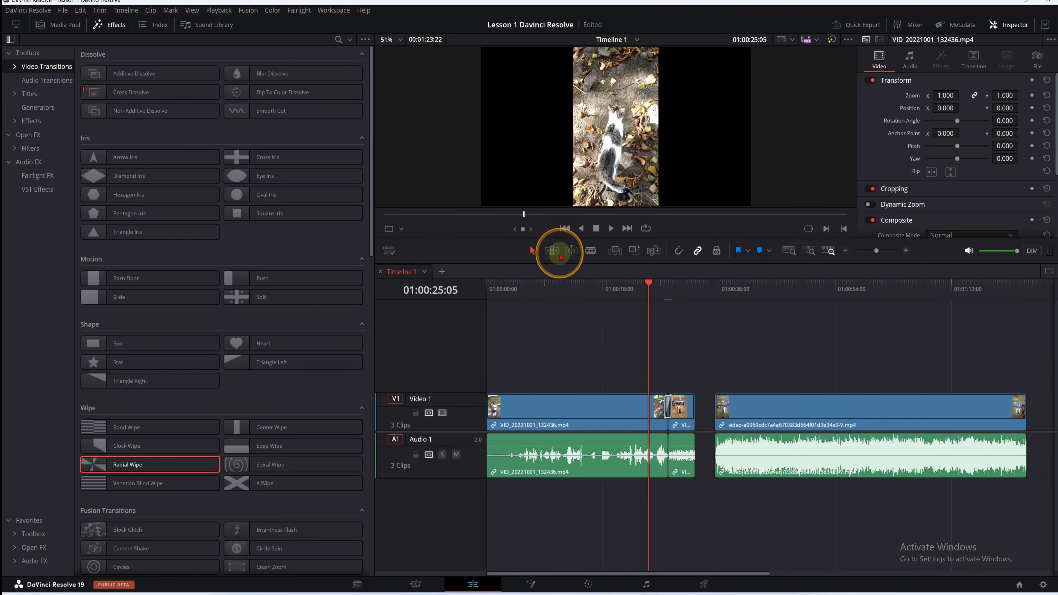
left_click(662, 315)
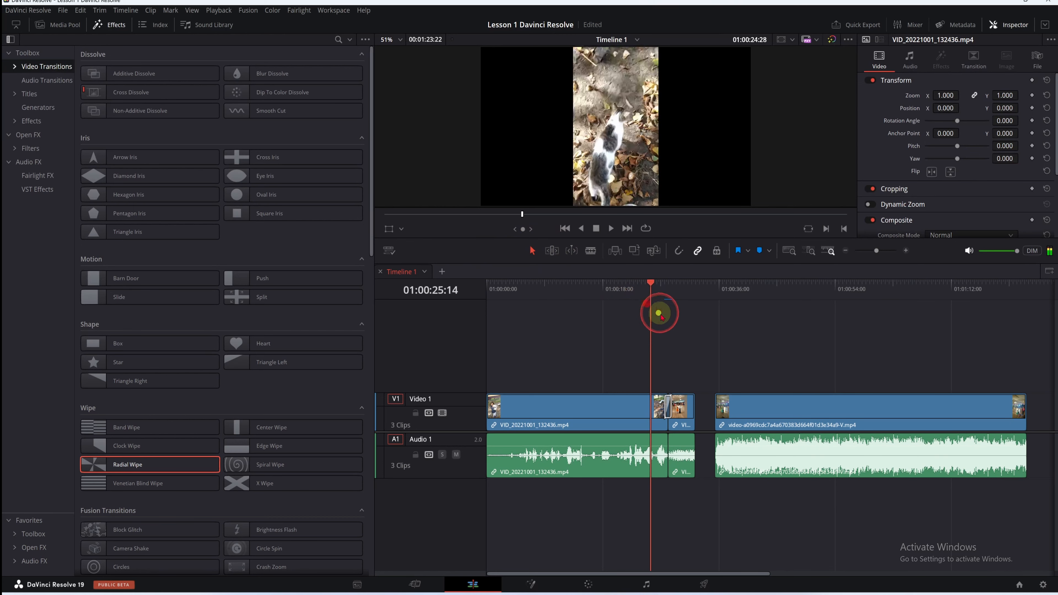
key("ctrl+z")
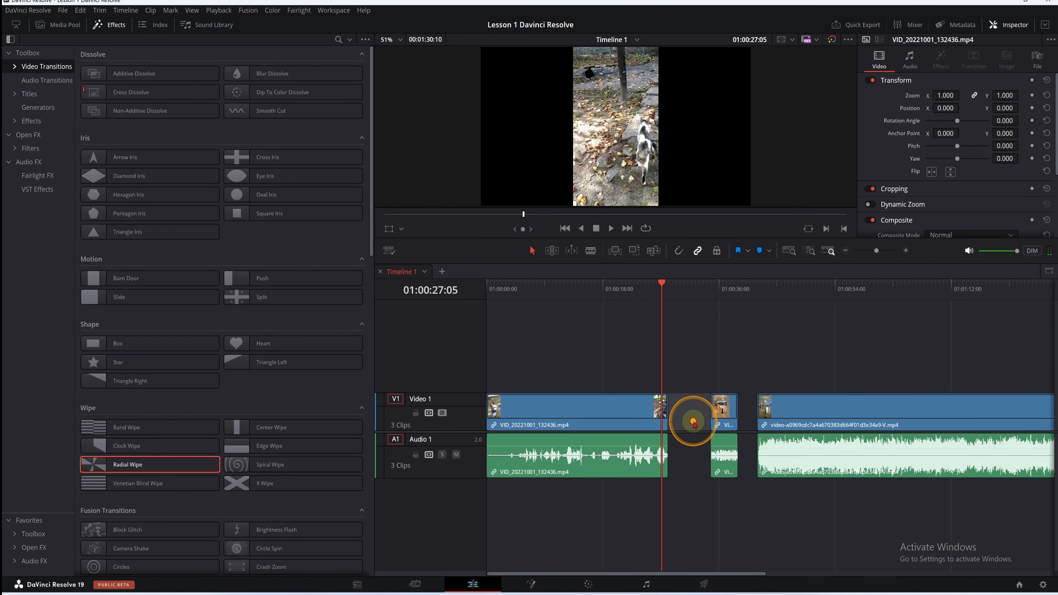
- Close the gap between the first and second clips again and select the first clip
key("Delete")
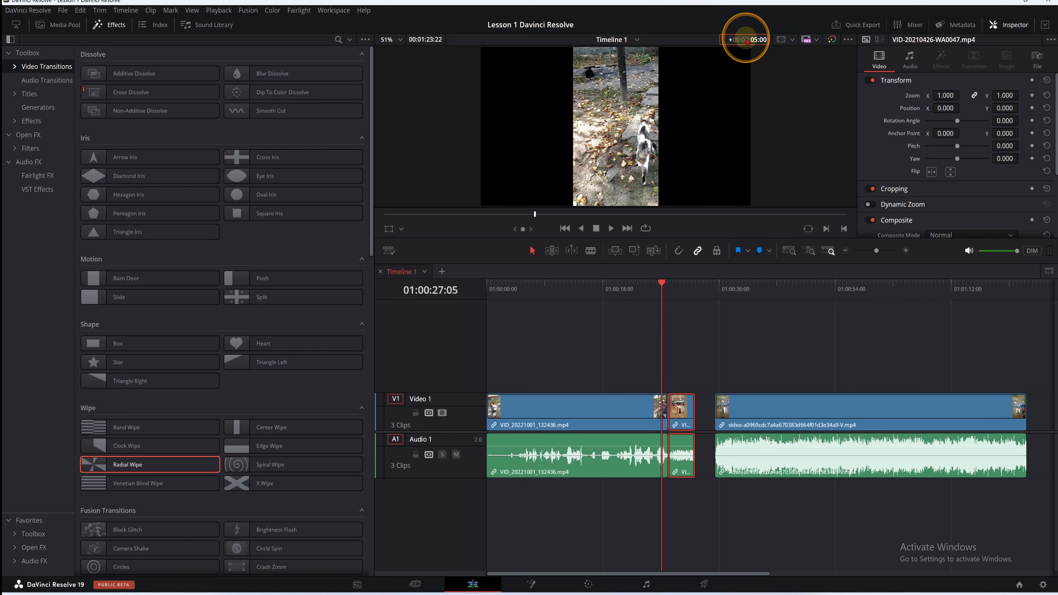
left_click(656, 420)
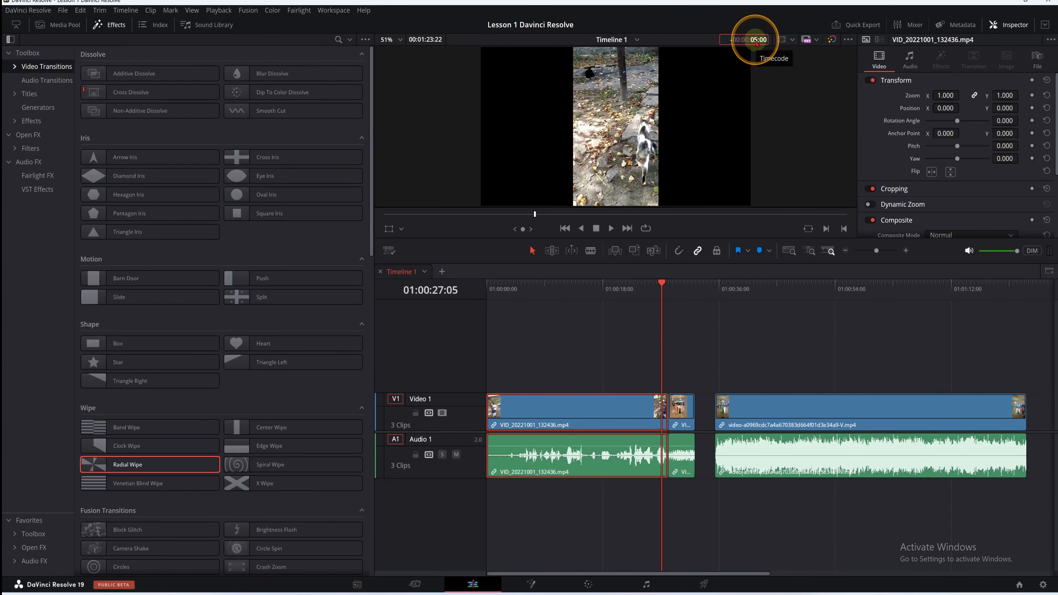
- Apply the Radial Wipe transition at the cut between the first and second clips and play across it from 01:00:26:22
key("Return")
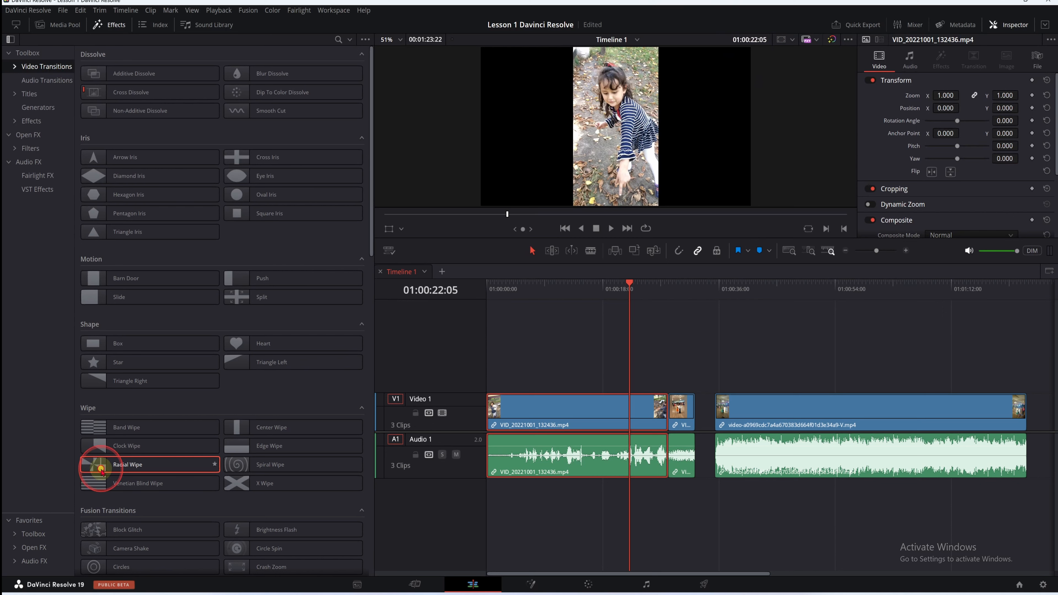
left_click_drag(101, 471, 673, 425)
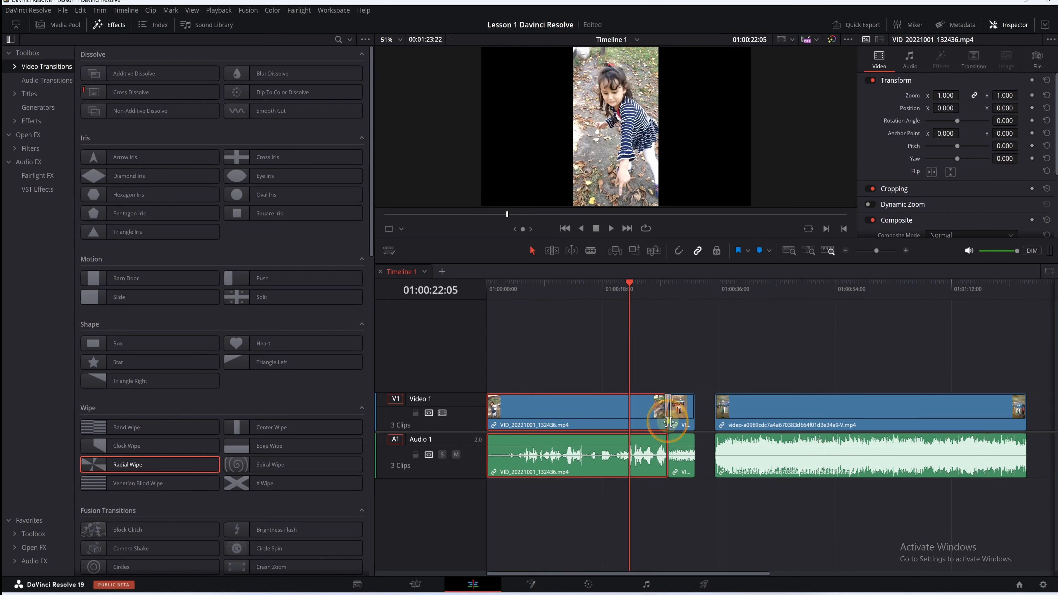
left_click_drag(624, 292, 658, 307)
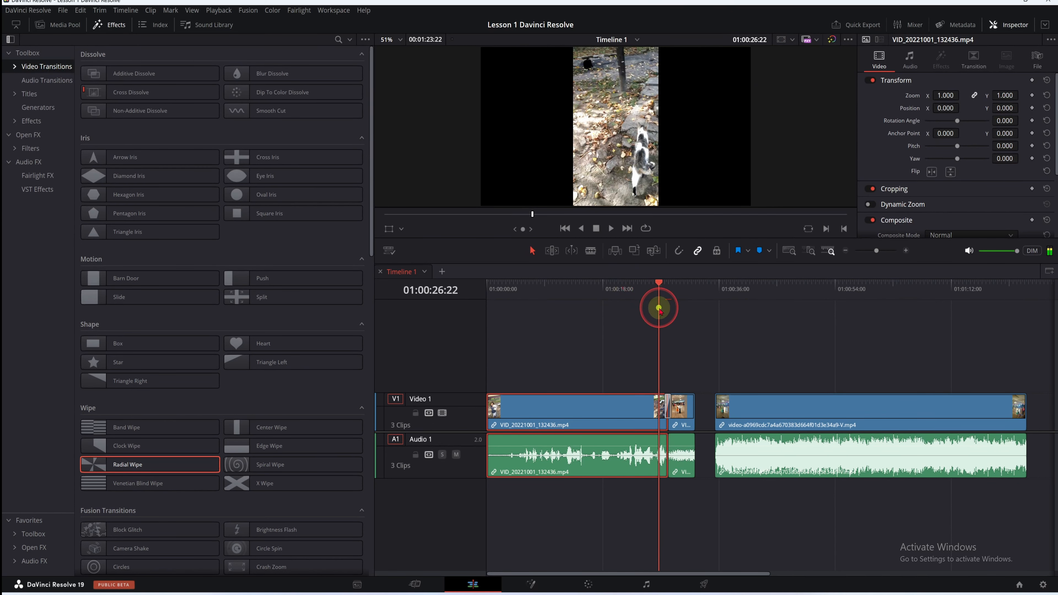
left_click(612, 229)
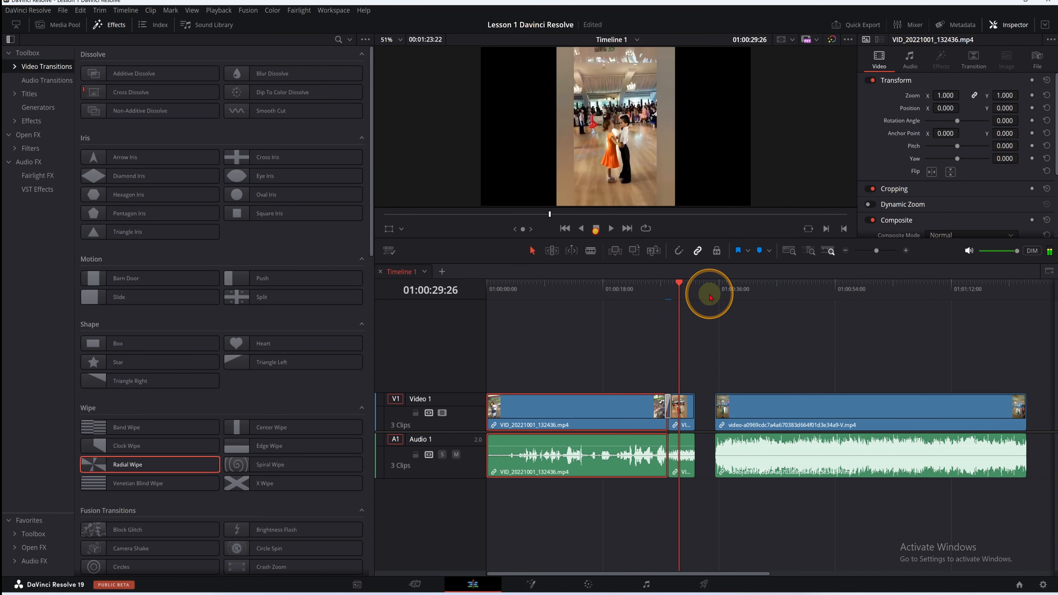
left_click_drag(685, 288, 659, 307)
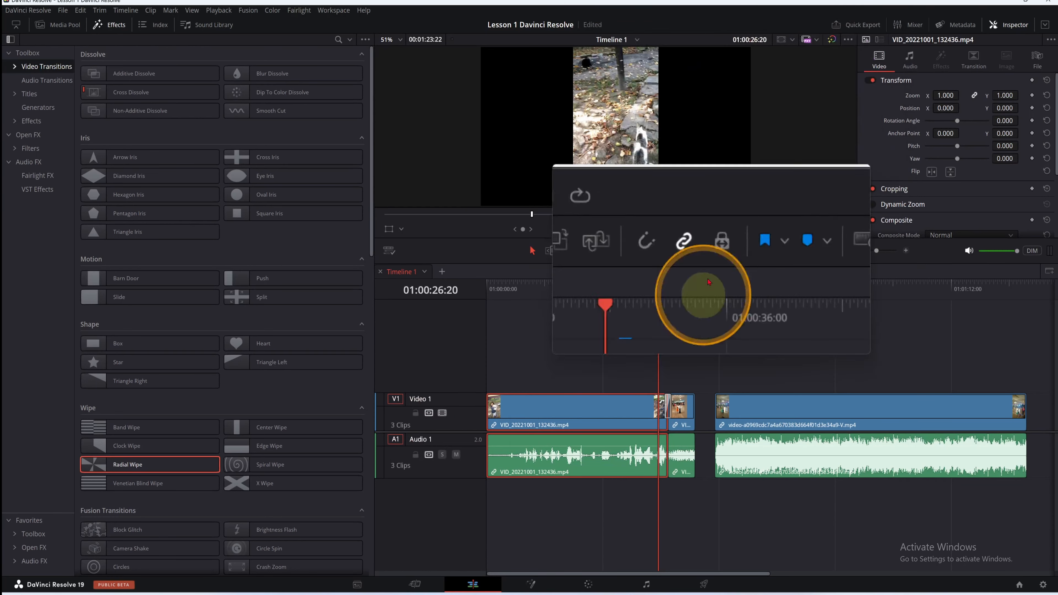
- Close the gap between the second and third clips and try to shift the third clip 6 seconds later
left_click(707, 417)
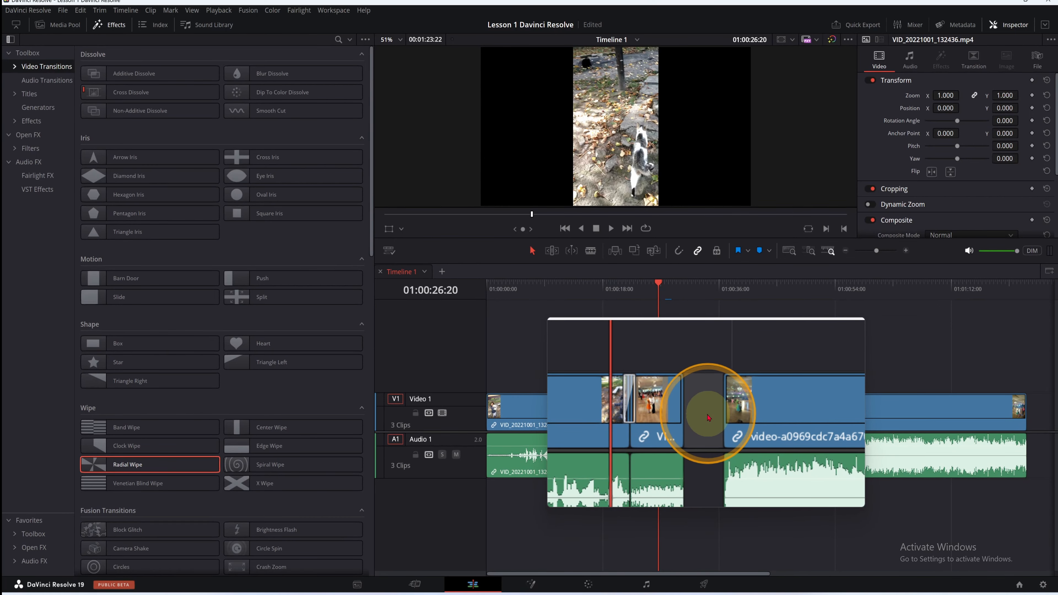
key("Delete")
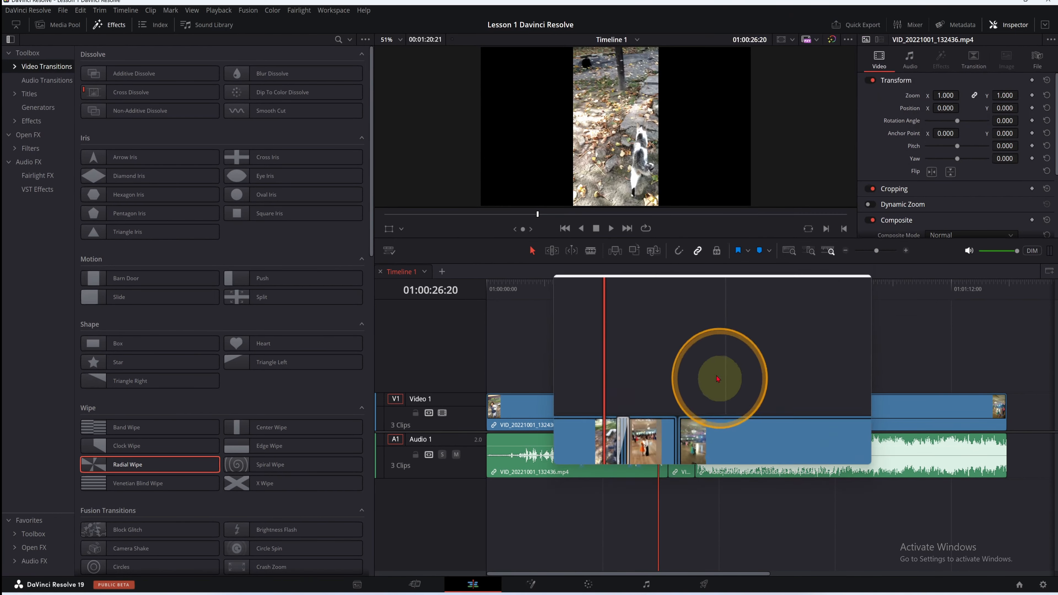
left_click(716, 412)
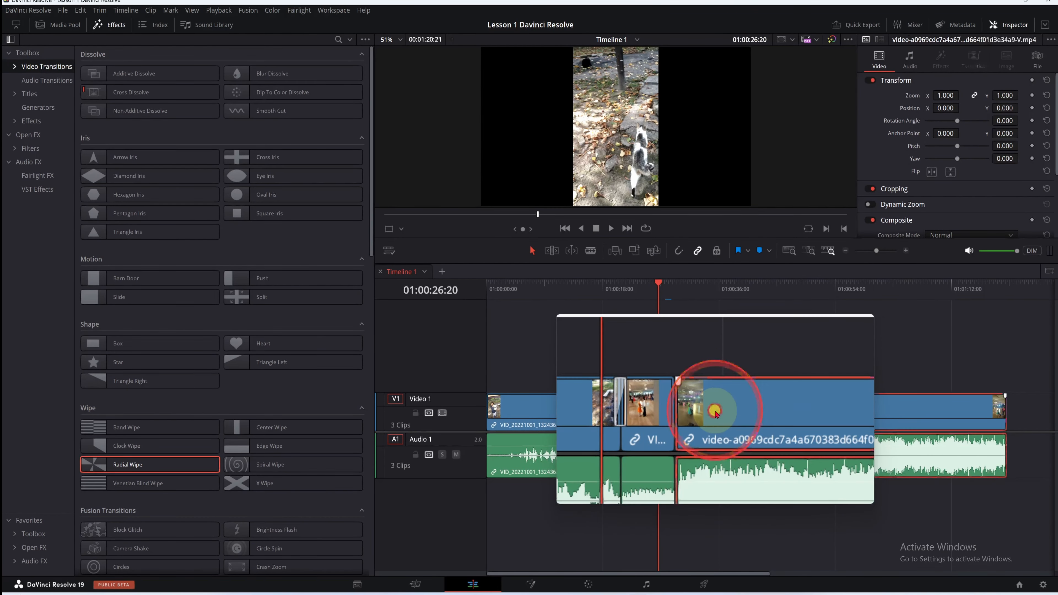
left_click(748, 38)
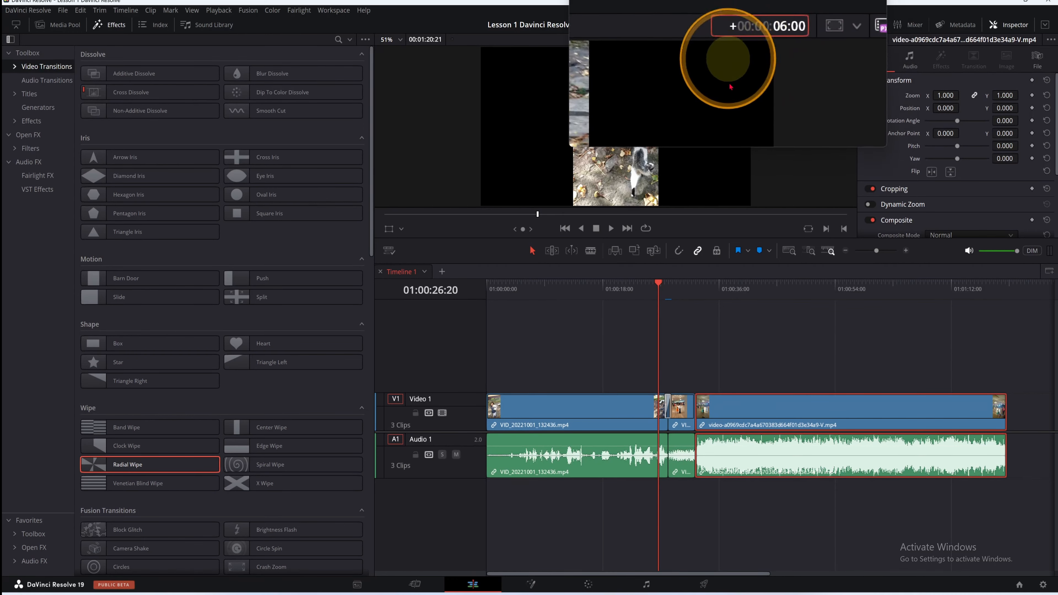
- Shift the second clip 6 seconds earlier over the first clip and close the gap left before the last clip
left_click_drag(658, 293, 682, 304)
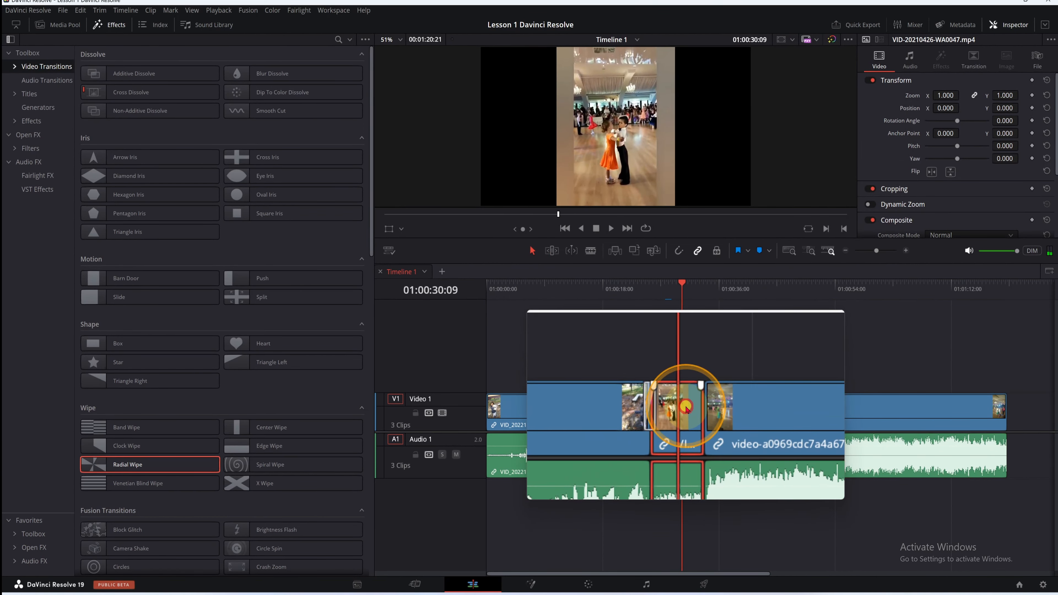
left_click(742, 40)
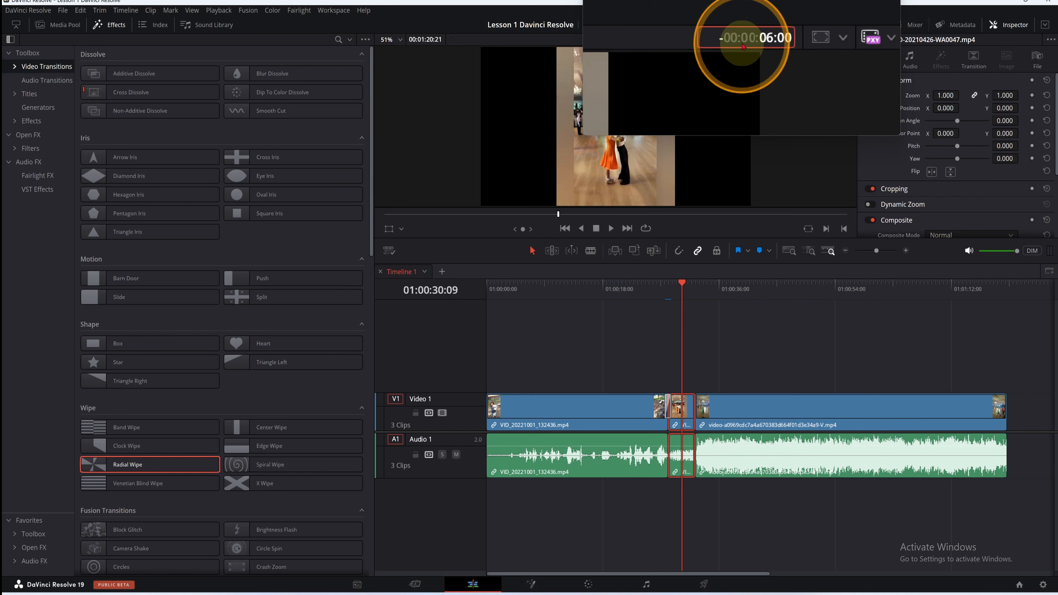
type("-600")
key("Return")
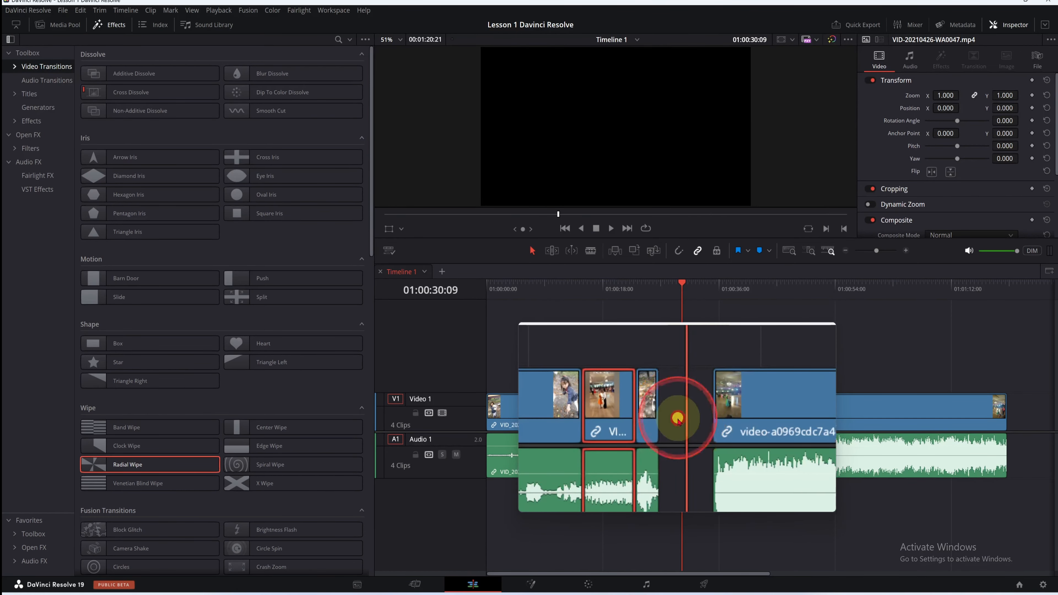
left_click(690, 414)
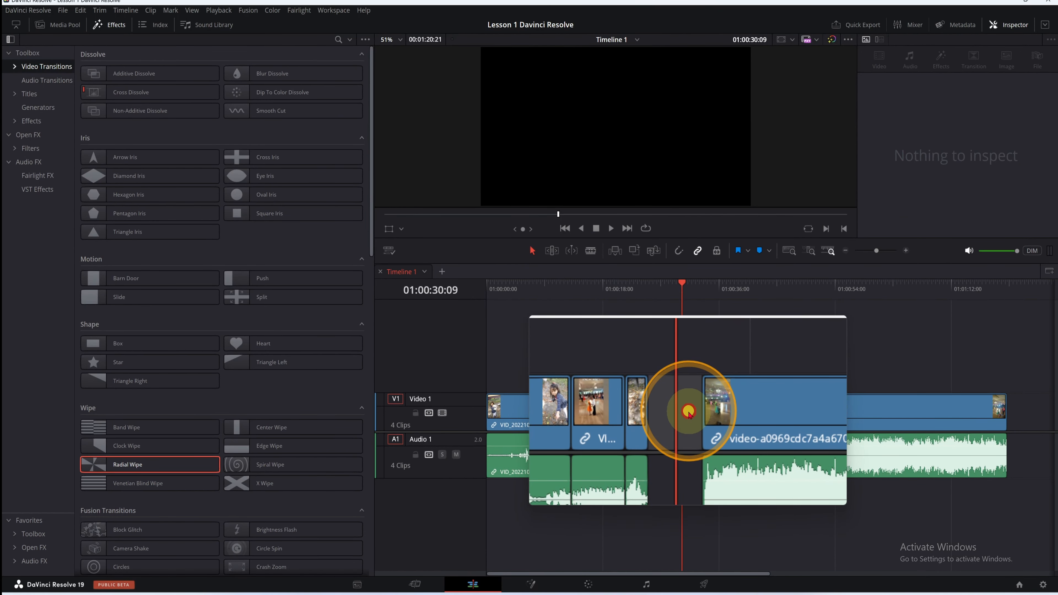
key("BackSpace")
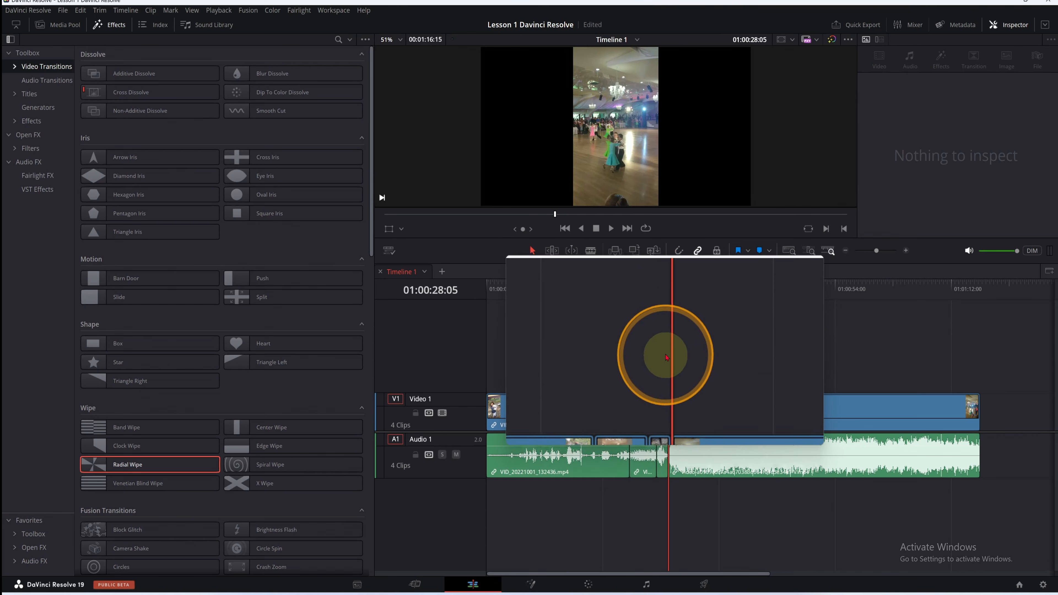
- Try to apply the X Wipe transition at the cut before the last clip at 01:00:28:04 and play from 01:00:26:17
left_click(668, 366)
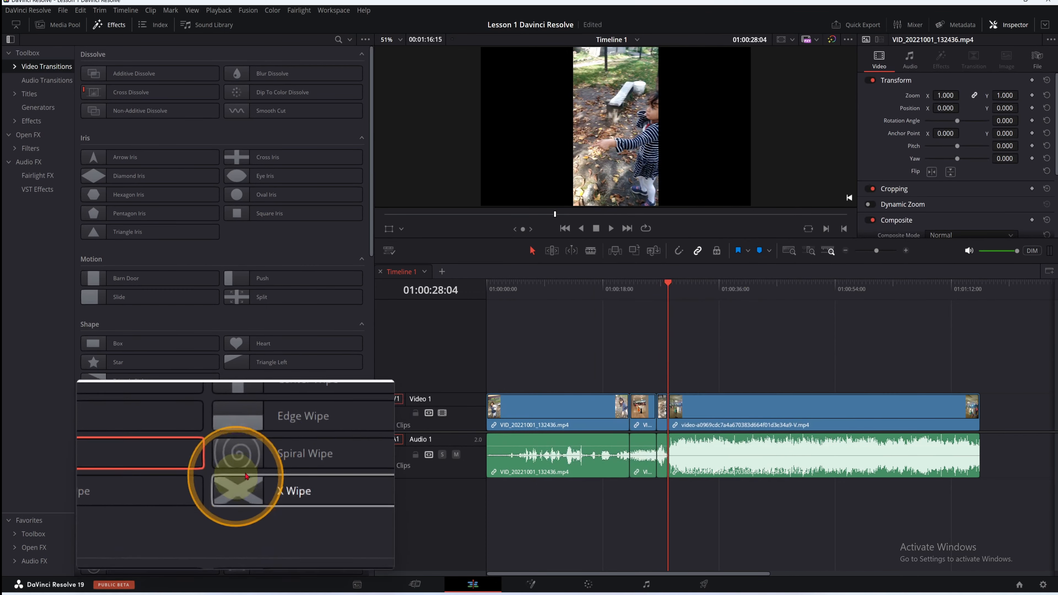
left_click(268, 486)
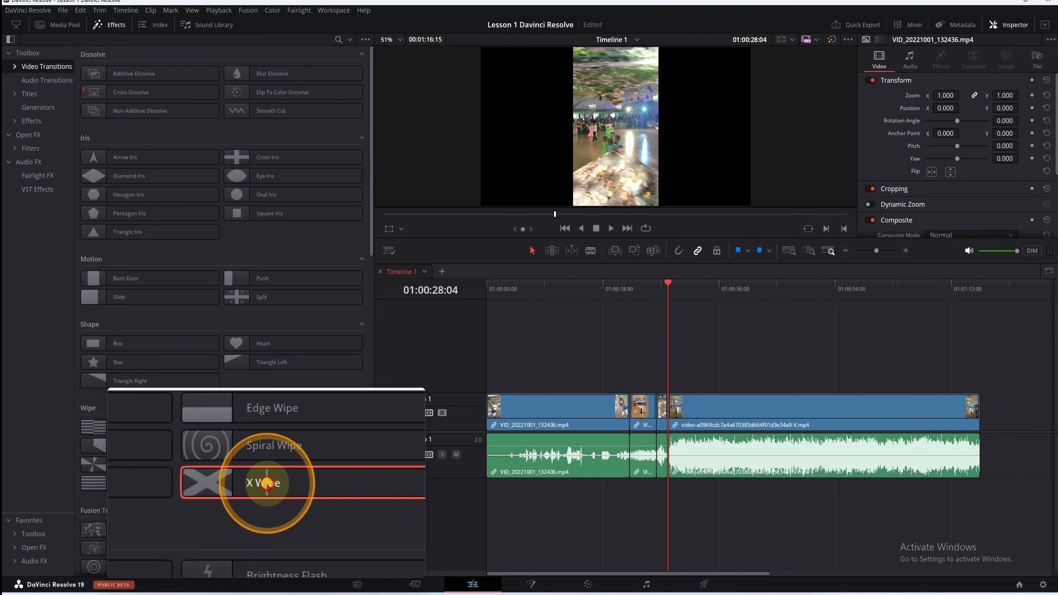
left_click(668, 321)
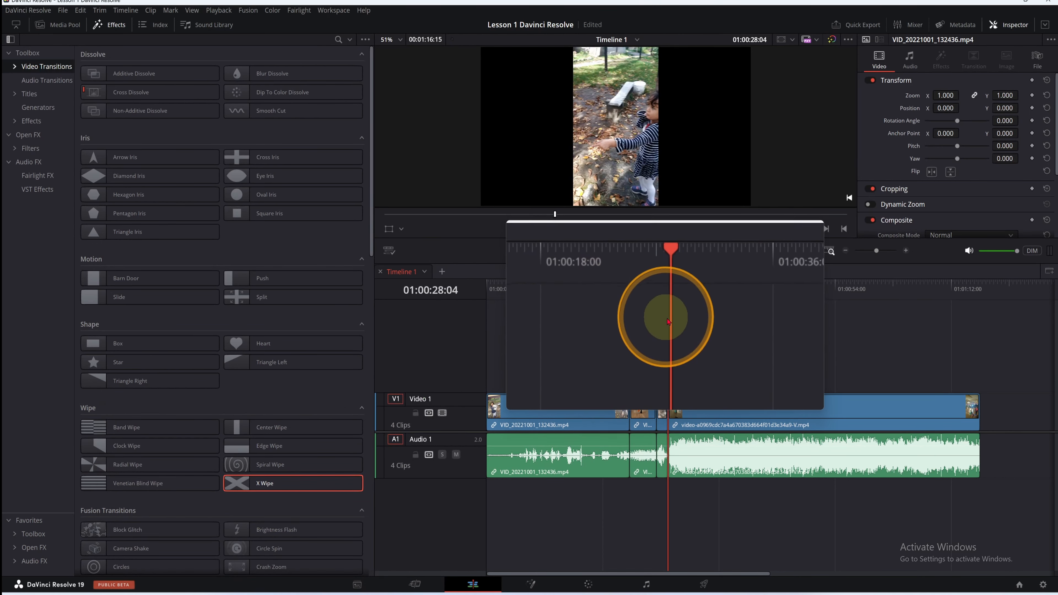
left_click(658, 319)
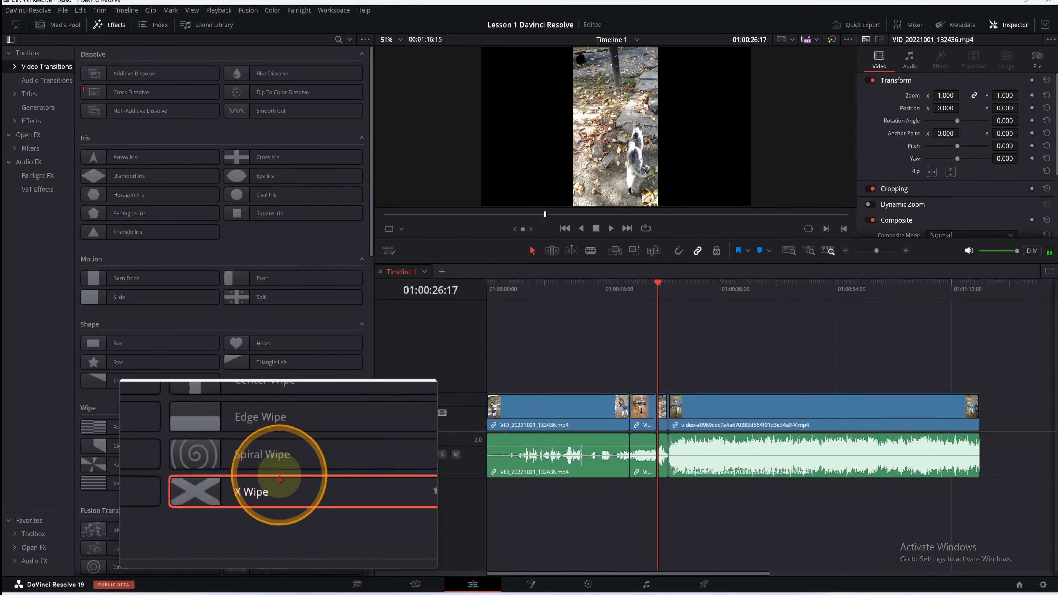
left_click_drag(279, 477, 673, 418)
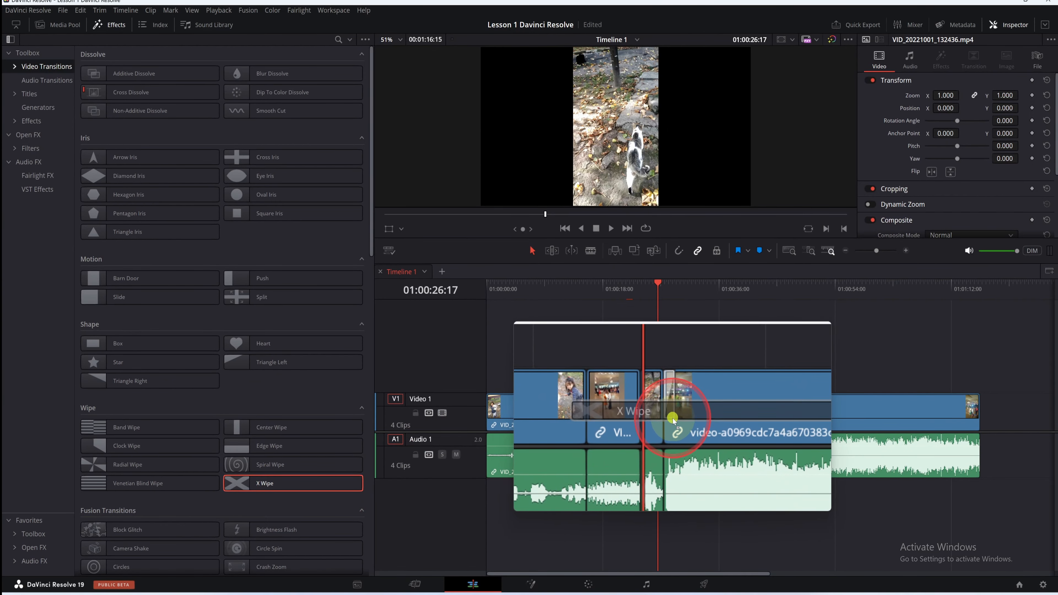
left_click(610, 230)
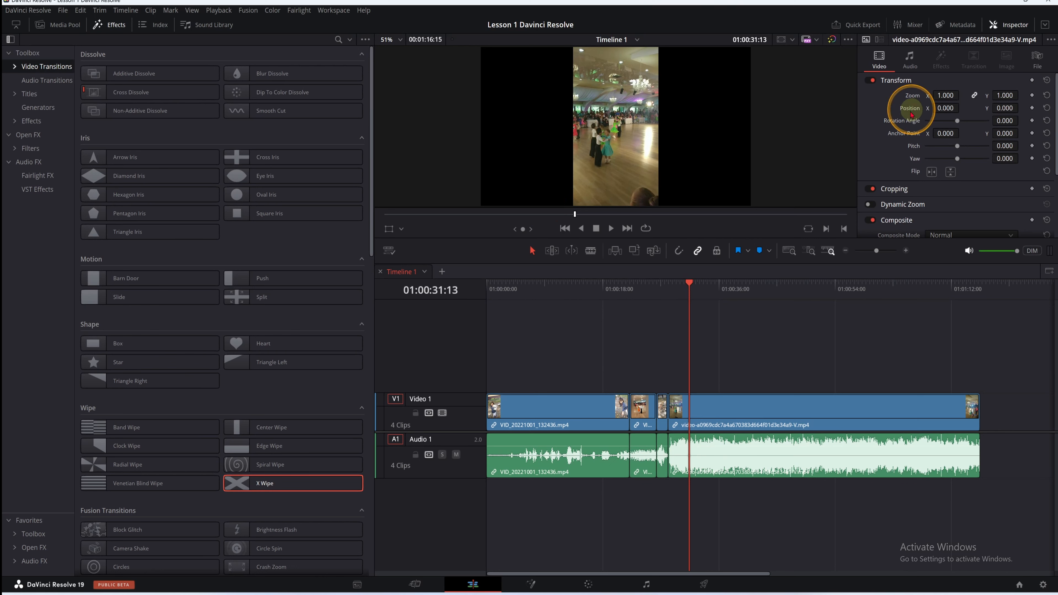
- Scrub back through the timeline to 01:00:21:08, just before the end of the first clip
left_click(669, 341)
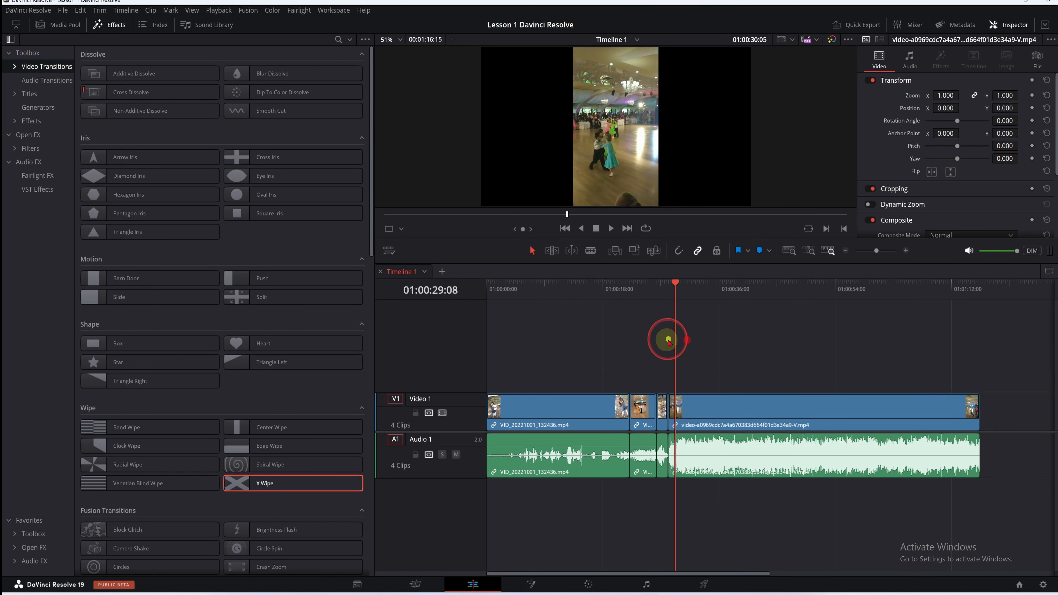
left_click(609, 340)
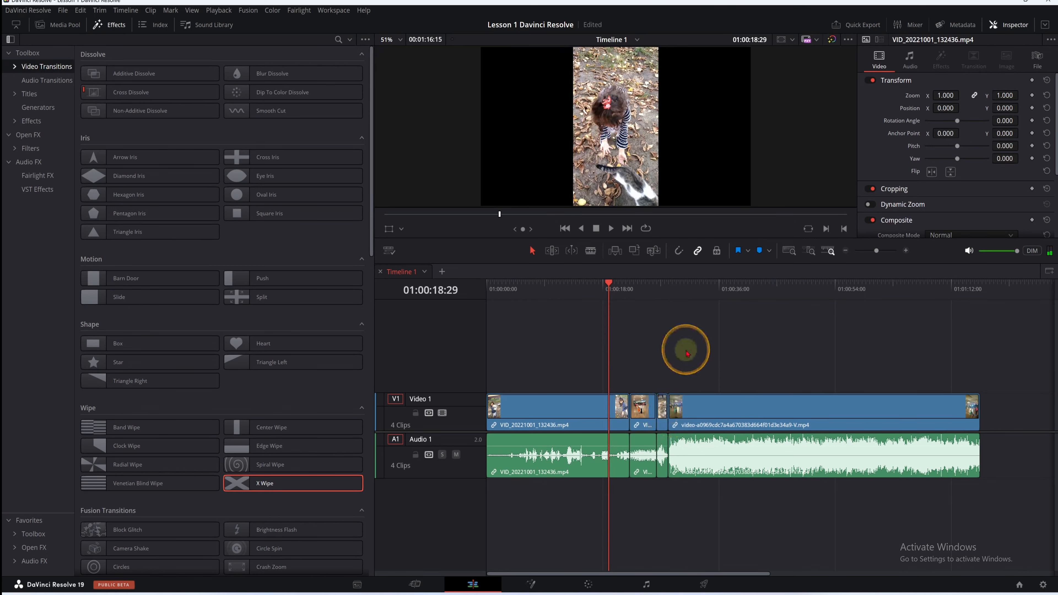
left_click(613, 317)
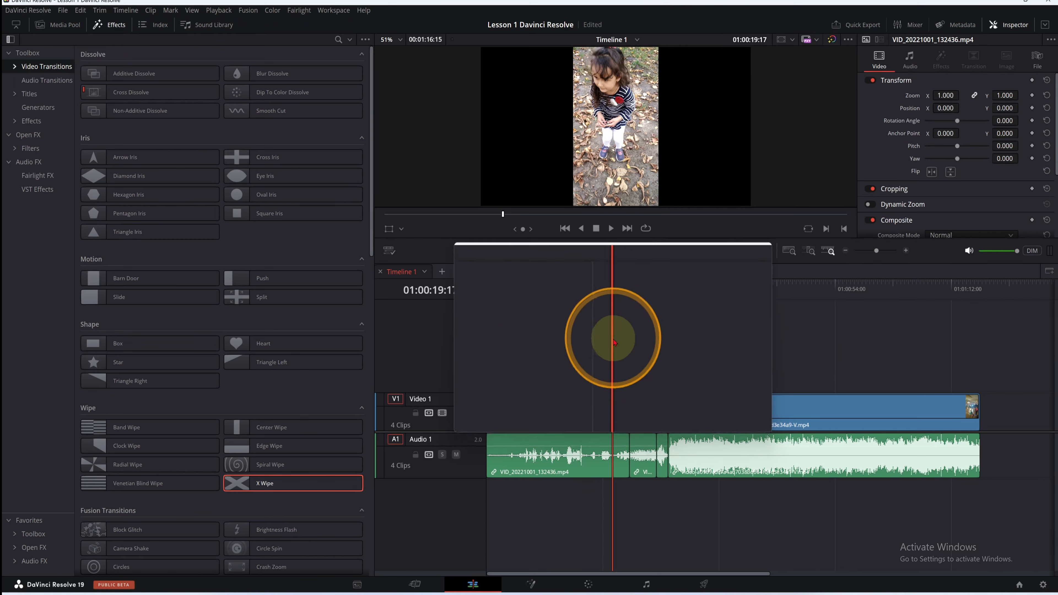
left_click(616, 341)
left_click_drag(616, 341, 624, 341)
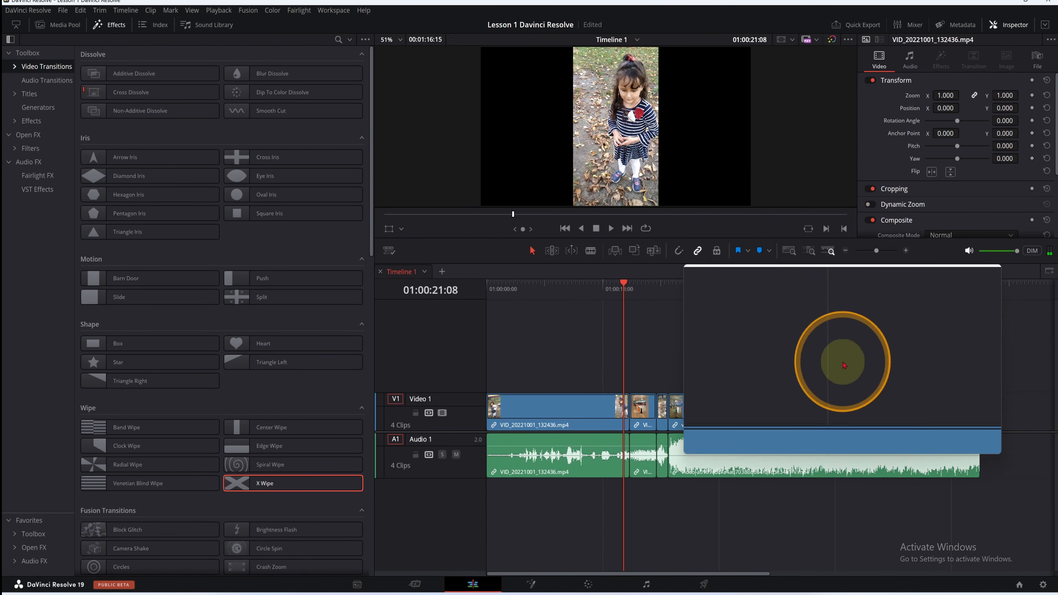
- Set the render cache mode to None
left_click(218, 16)
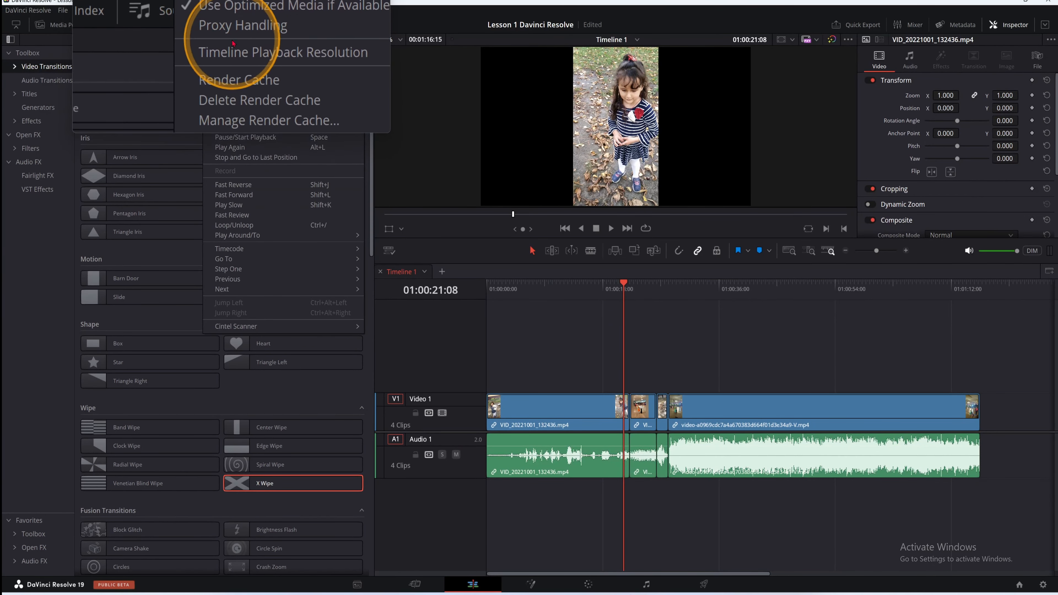
mouse_move(235, 63)
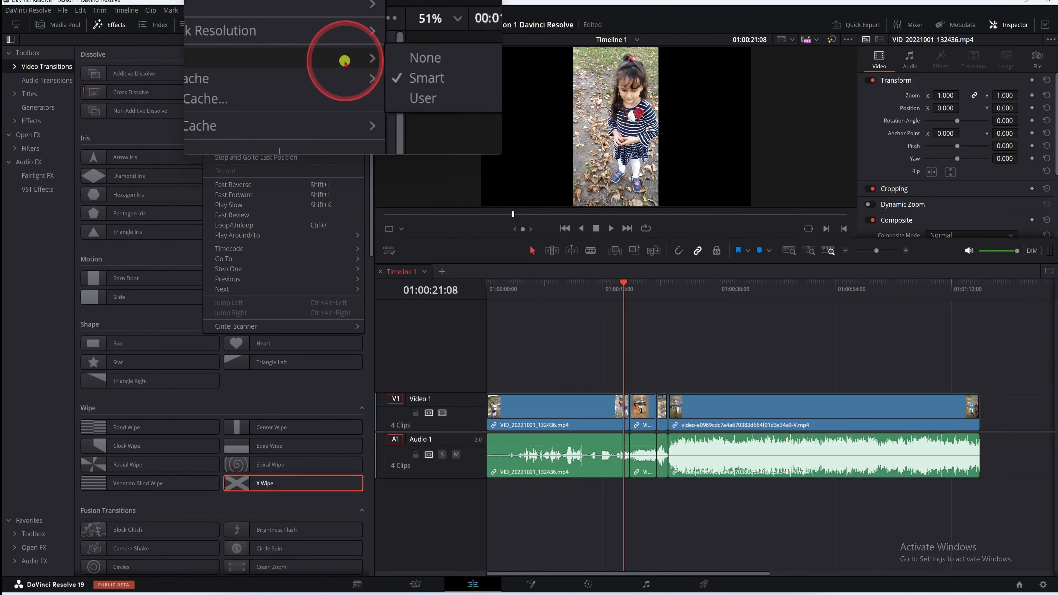
left_click(376, 64)
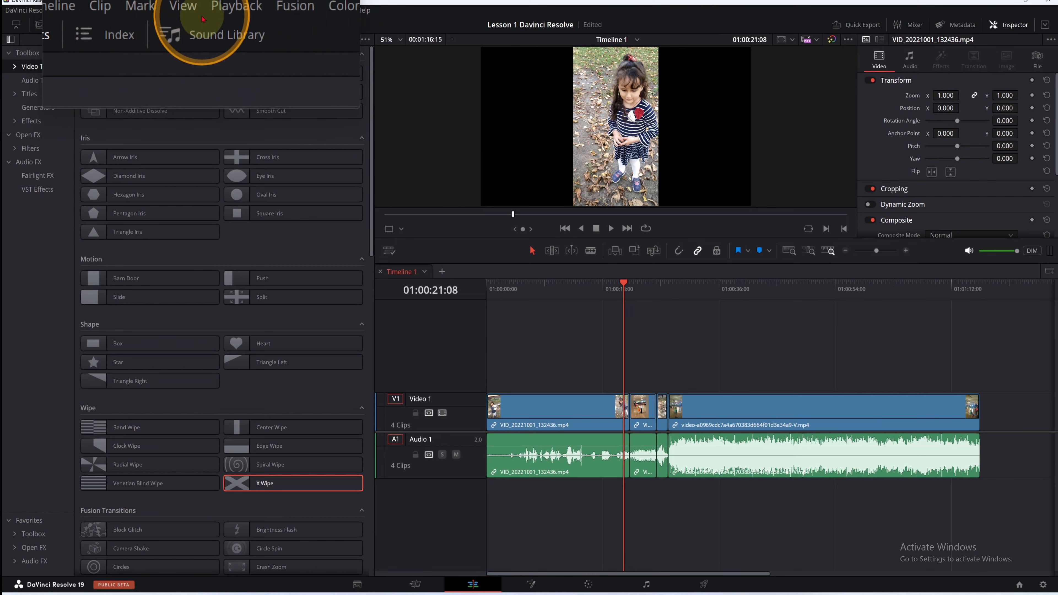
- Set the render cache mode to Smart
left_click(218, 11)
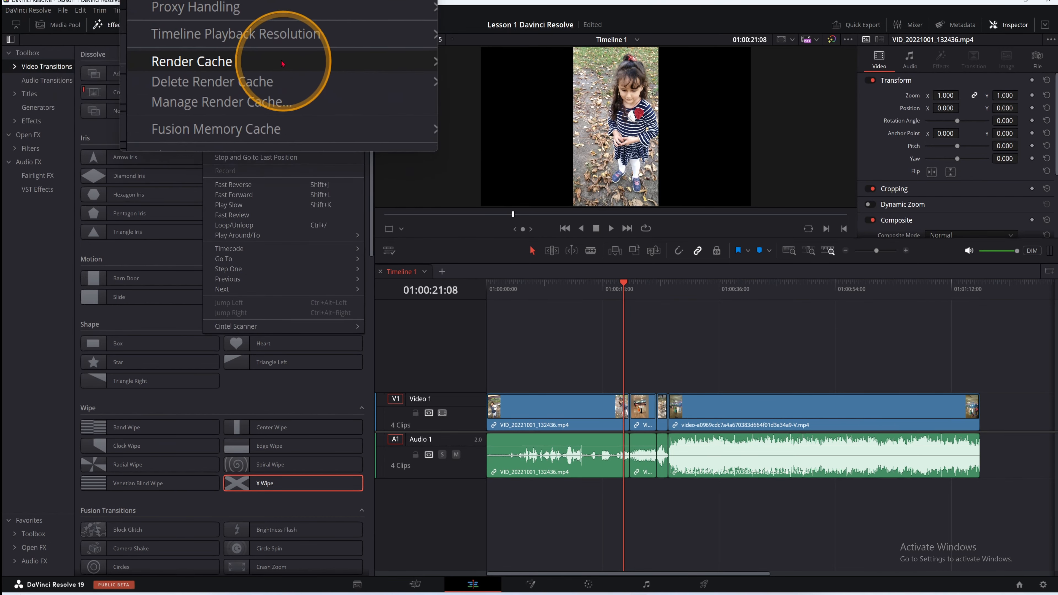
mouse_move(343, 69)
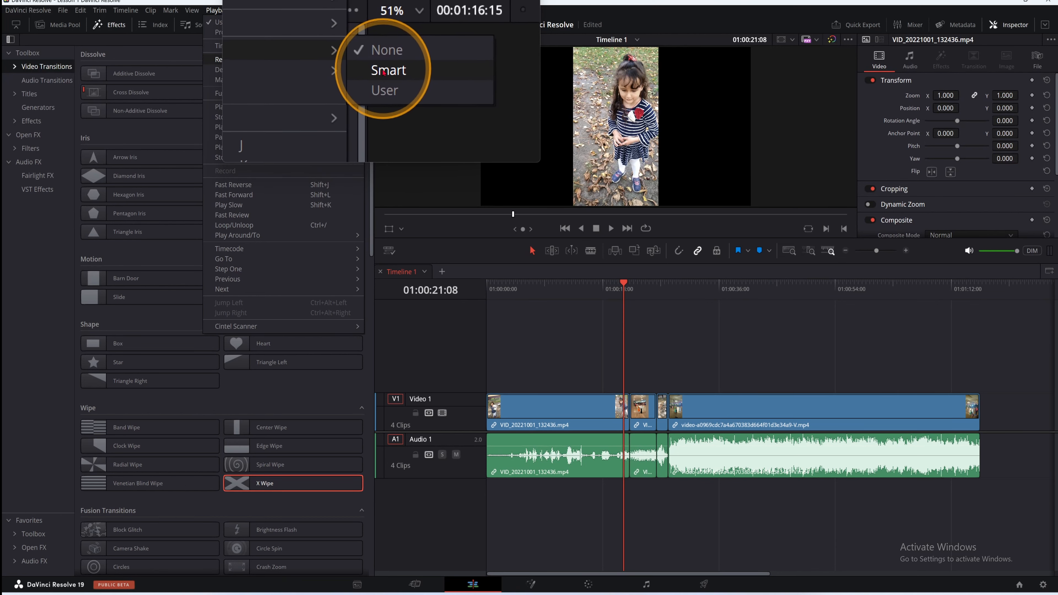
left_click(384, 70)
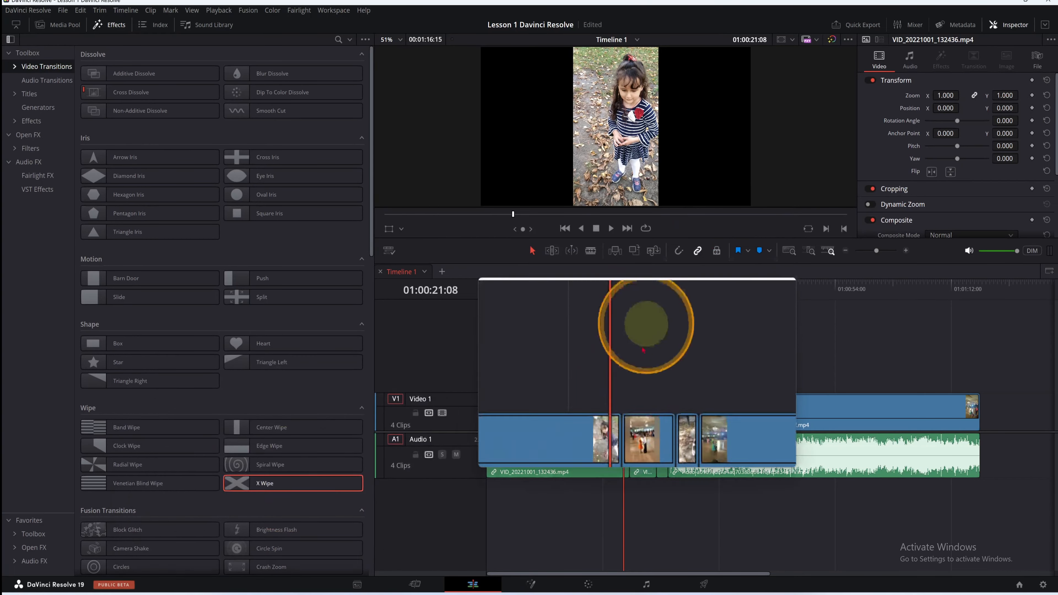
- Apply the Center Wipe transition at the cut between the first and second clips and play across it from 01:00:21:13
left_click_drag(627, 292, 629, 288)
left_click(254, 432)
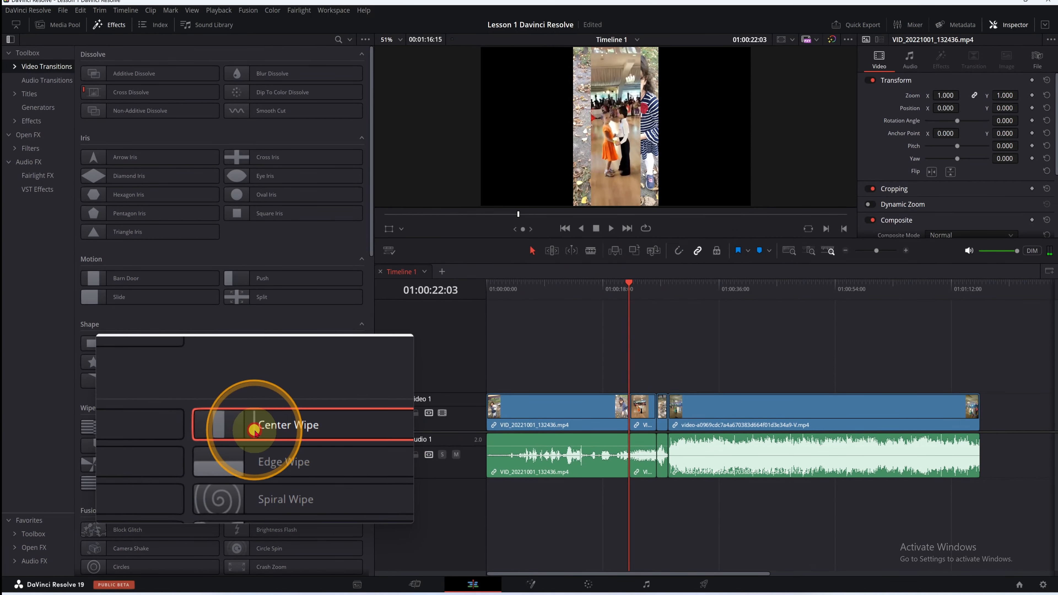
left_click(624, 291)
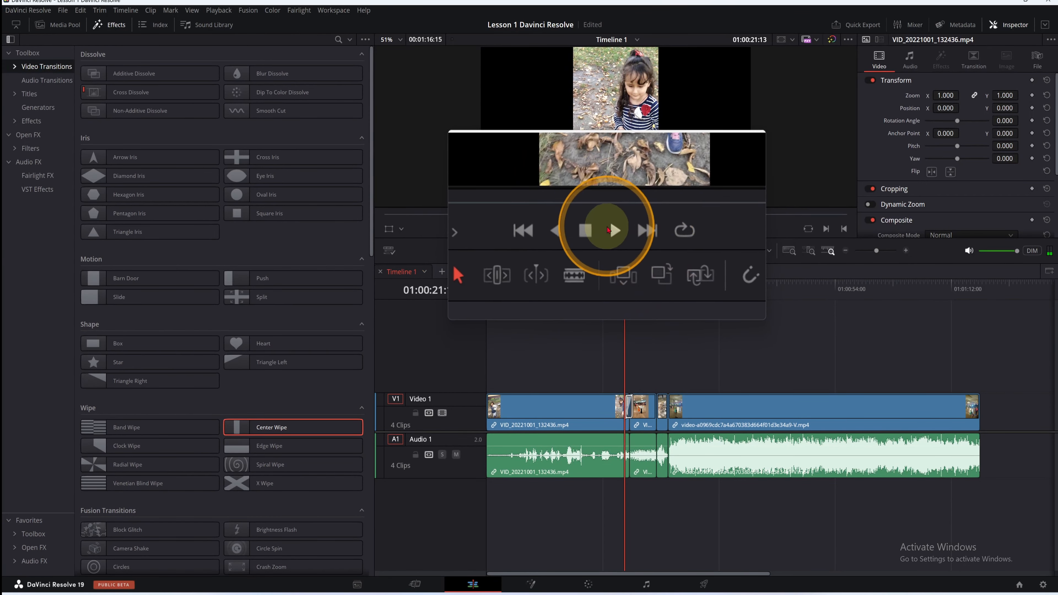
left_click(610, 229)
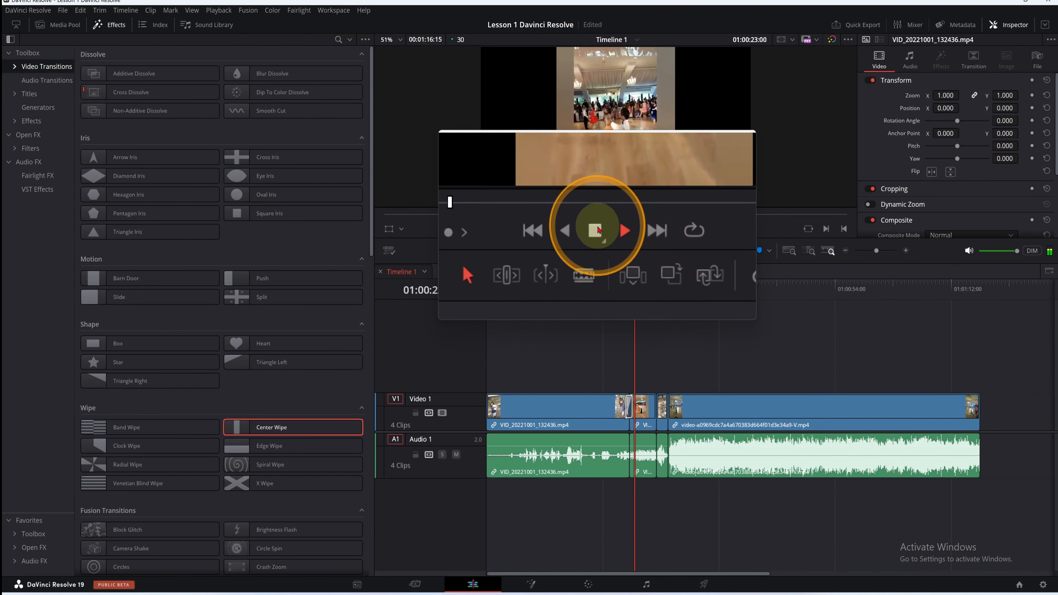
left_click(597, 229)
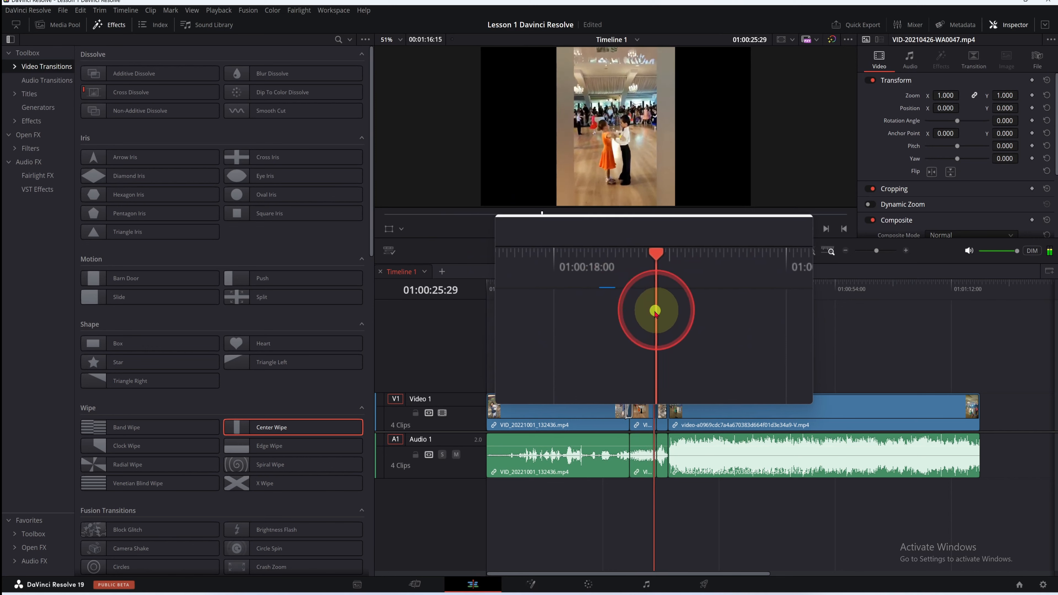
- Apply the Spiral Wipe transition at the cut between the second and third clips and play across it from 01:00:26:00
left_click_drag(657, 311, 657, 311)
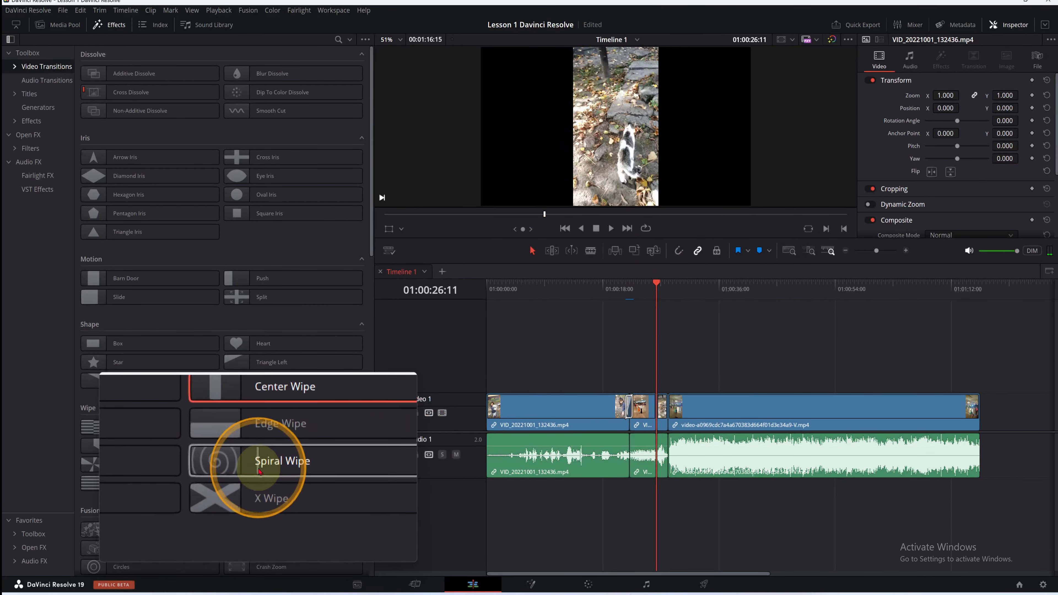
left_click(262, 474)
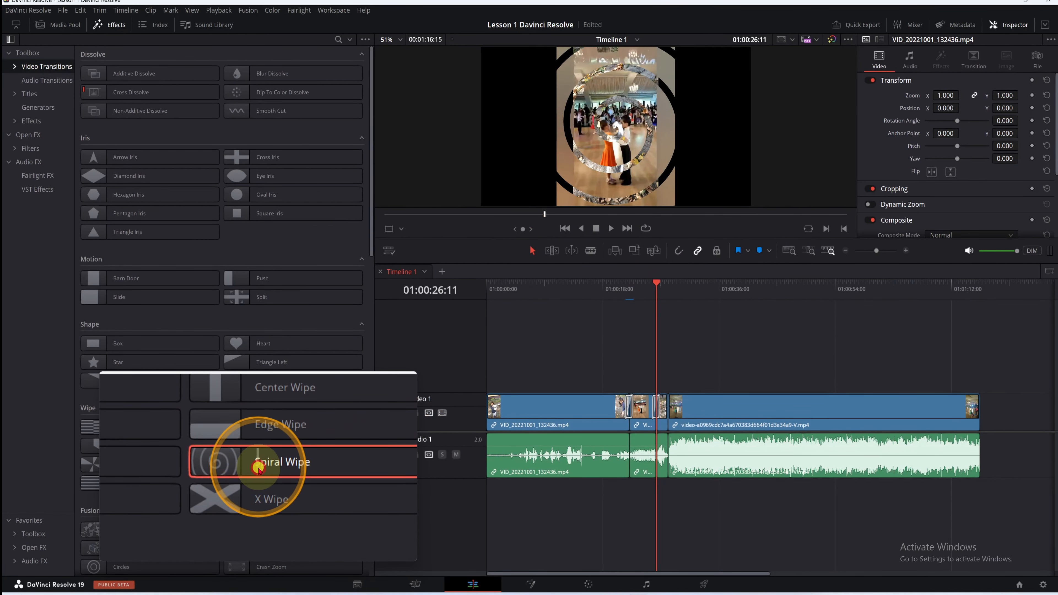
left_click(654, 322)
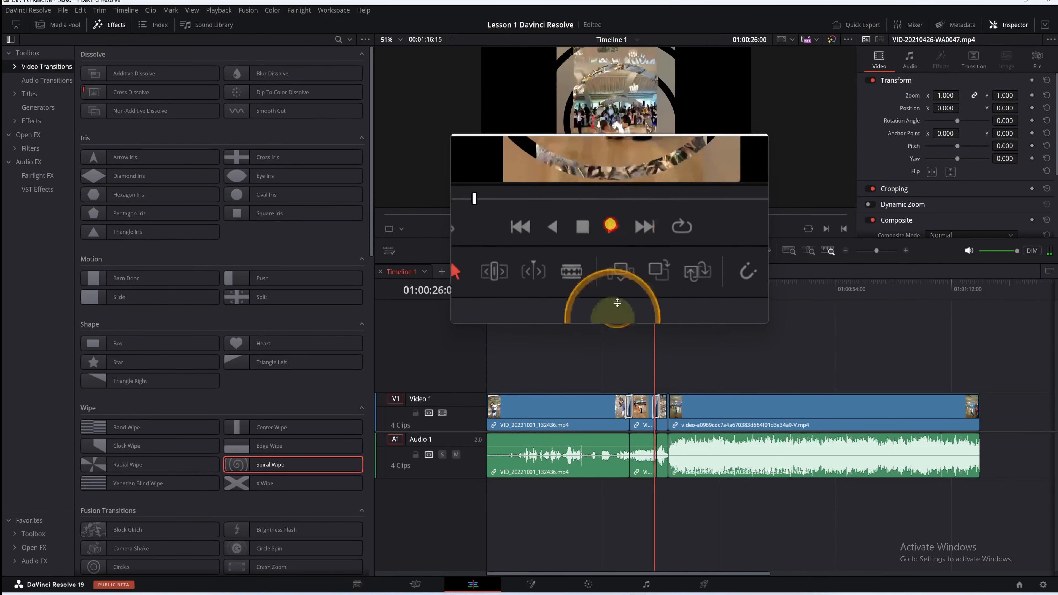
left_click(611, 227)
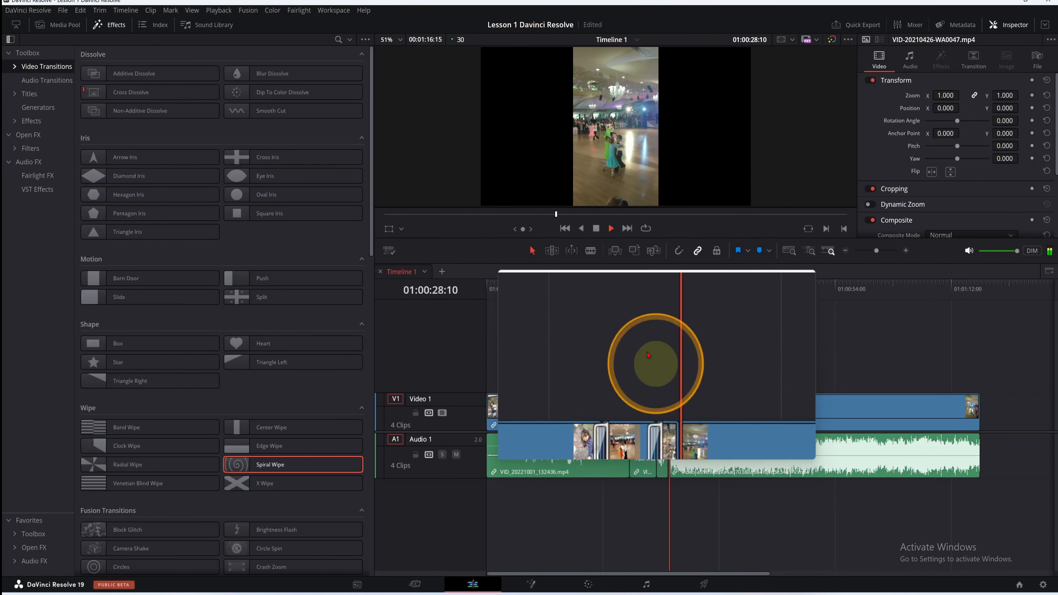
left_click(596, 228)
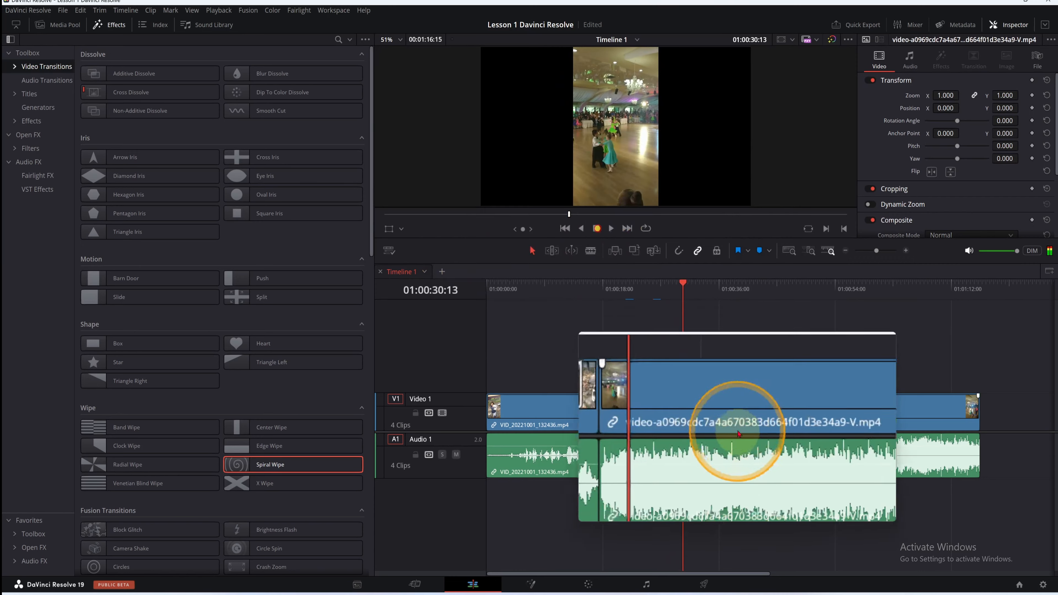
- Apply the Clock Wipe transition at the cut between the third and fourth clips and play up to and across it from 01:00:26:28
left_click_drag(682, 391, 670, 389)
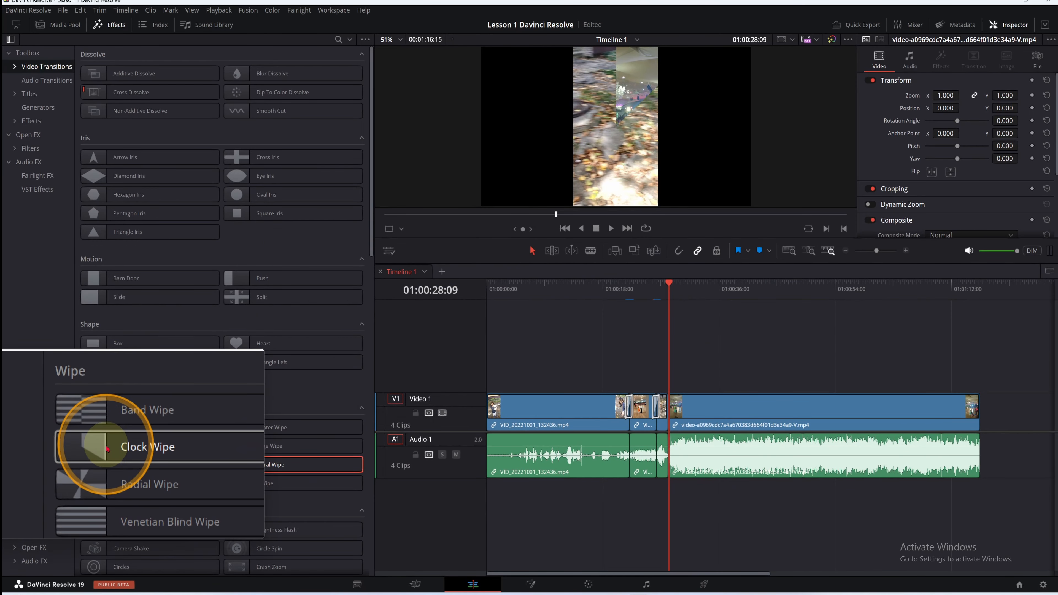
left_click_drag(106, 445, 666, 345)
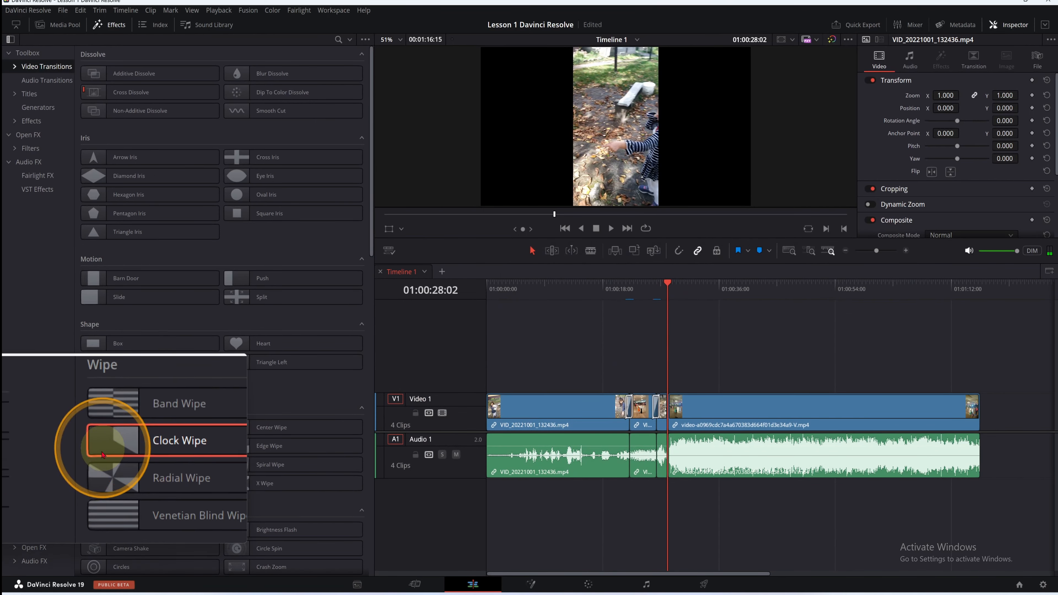
left_click_drag(89, 452, 677, 414)
mouse_move(672, 333)
left_mouse_down()
mouse_move(629, 322)
mouse_move(660, 339)
left_mouse_up()
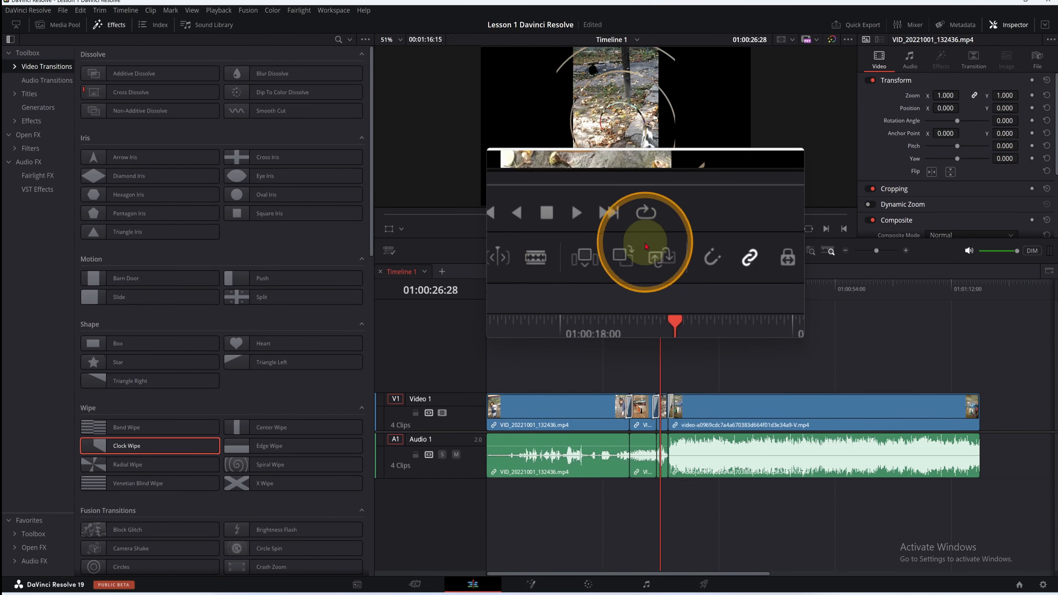
left_click(611, 229)
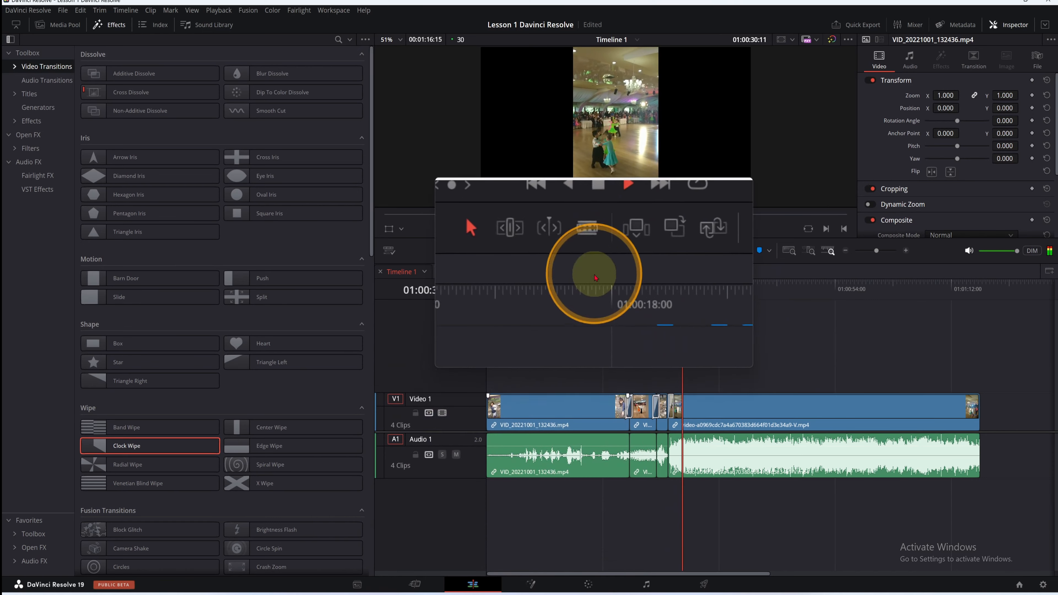
left_click(596, 229)
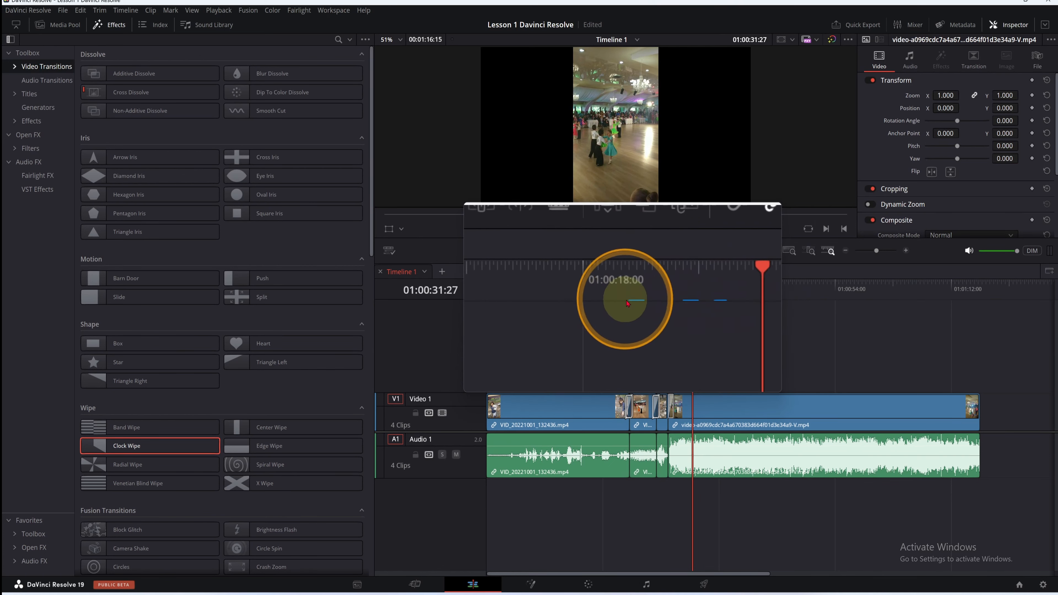
- Play the timeline through all three wipe transitions, starting from about 01:00:20:25 near the end of the first clip
left_click(220, 15)
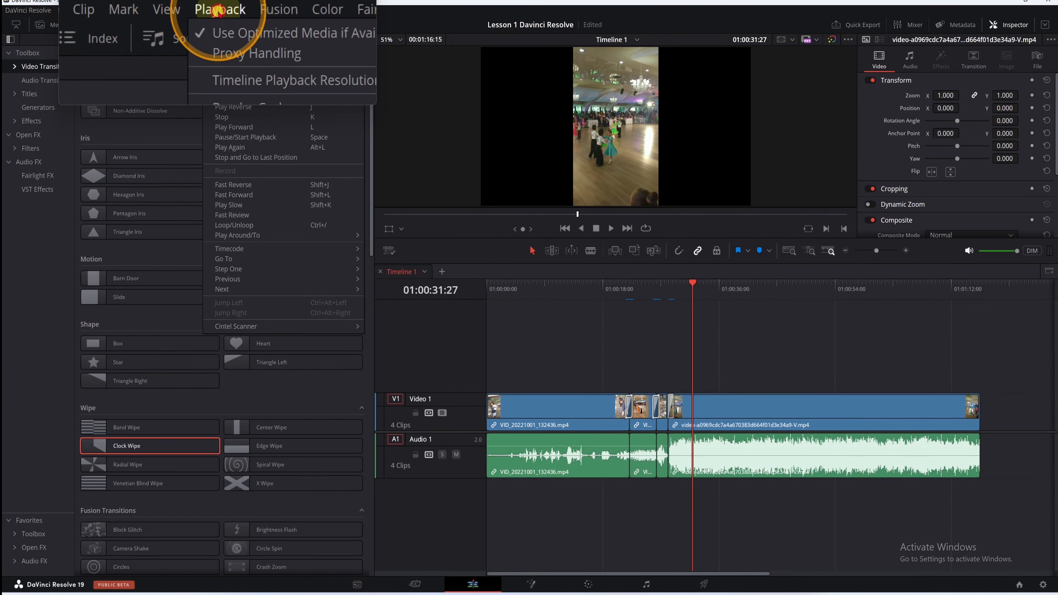
mouse_move(330, 66)
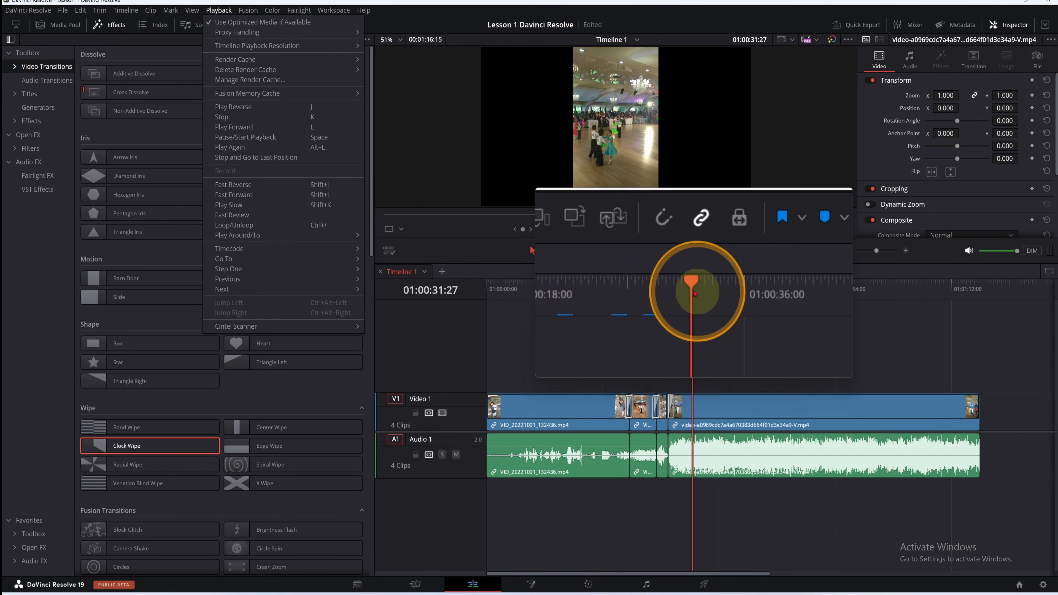
left_click_drag(695, 293, 621, 318)
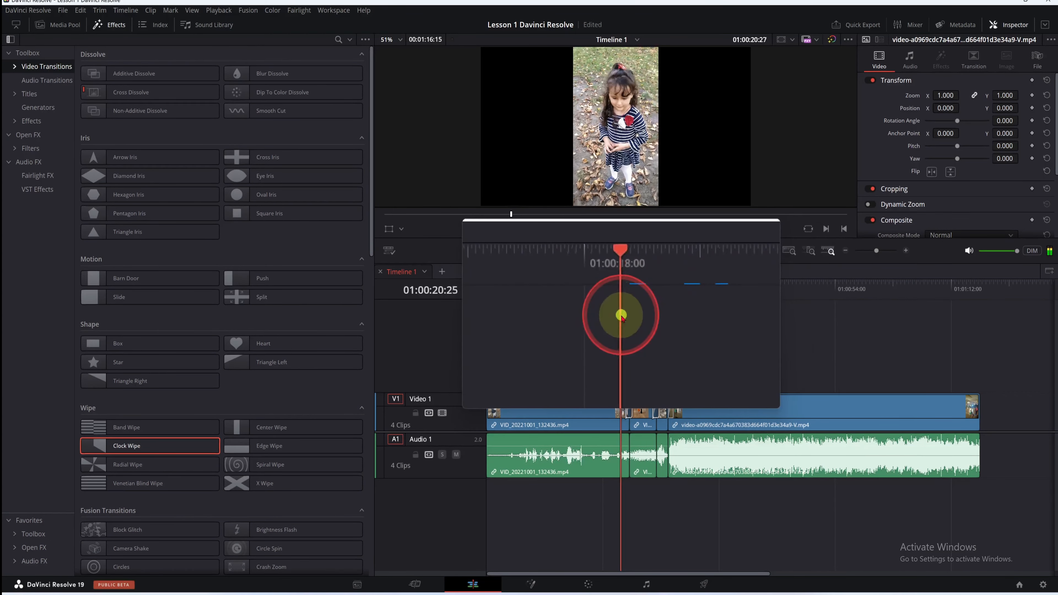
left_click(605, 227)
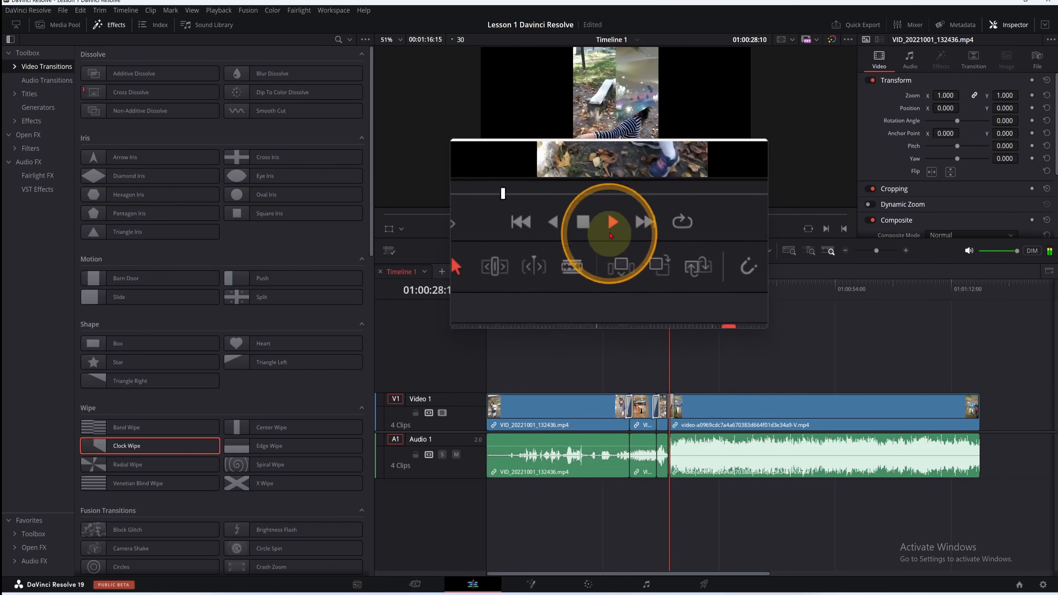
left_click(596, 228)
- Set the render cache mode to None and play the wipe transitions from 01:00:19:21
left_click_drag(663, 359, 632, 363)
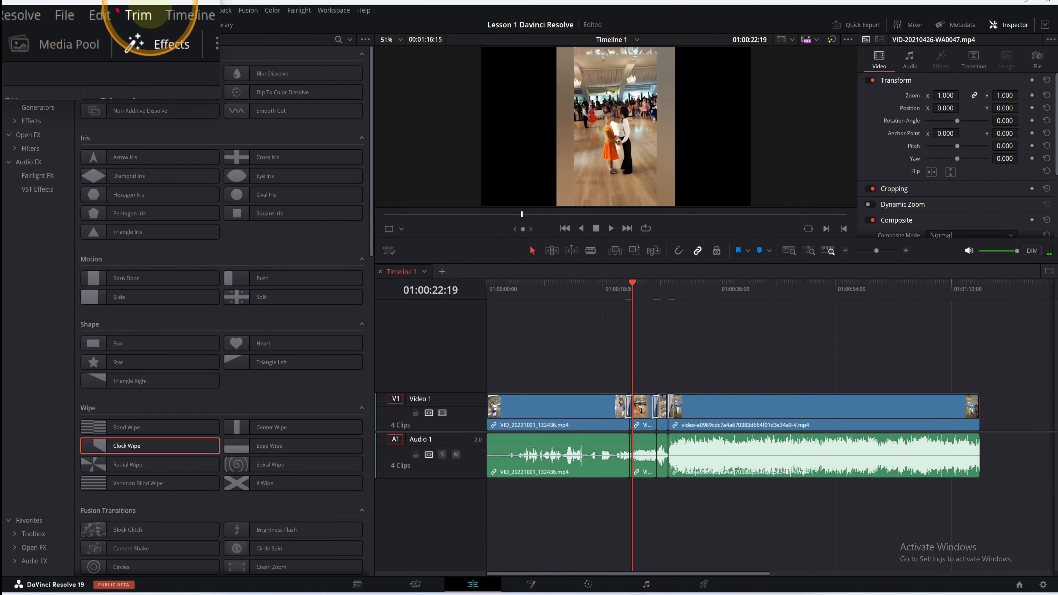
left_click(210, 10)
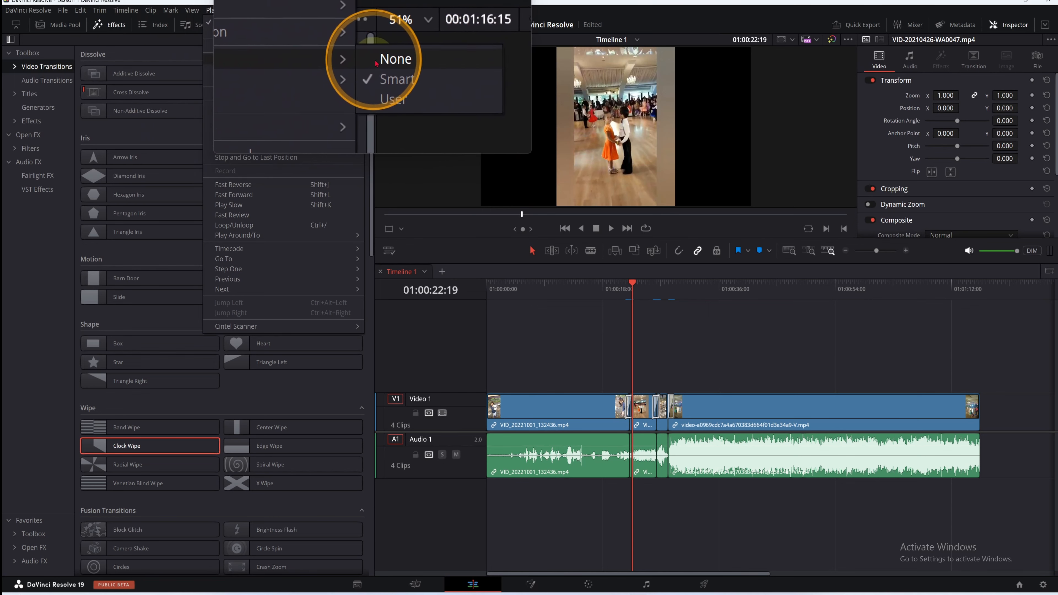
left_click(378, 62)
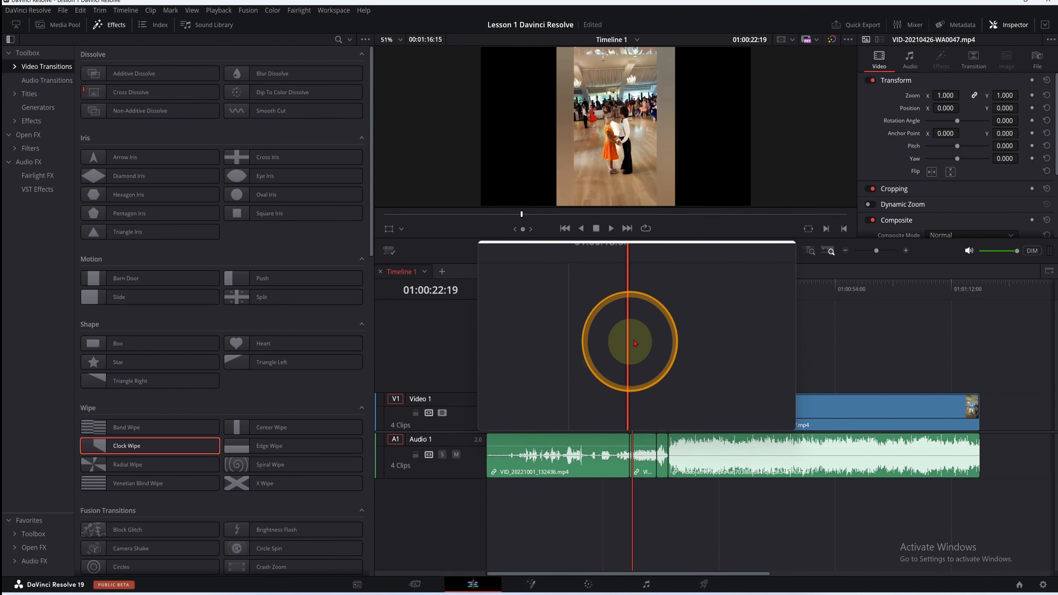
left_click(610, 338)
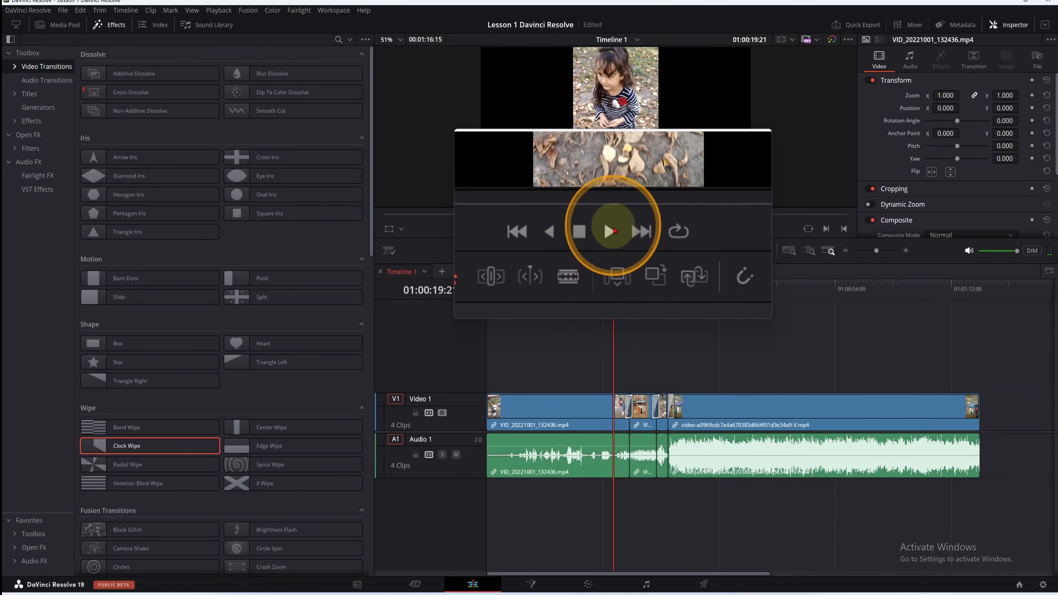
left_click(610, 228)
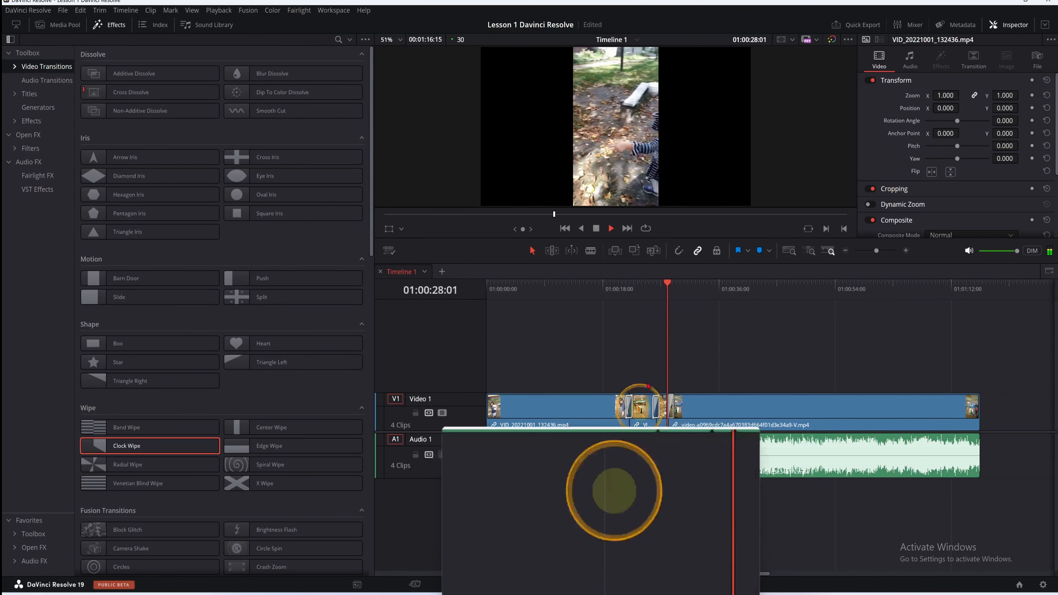
left_click(606, 236)
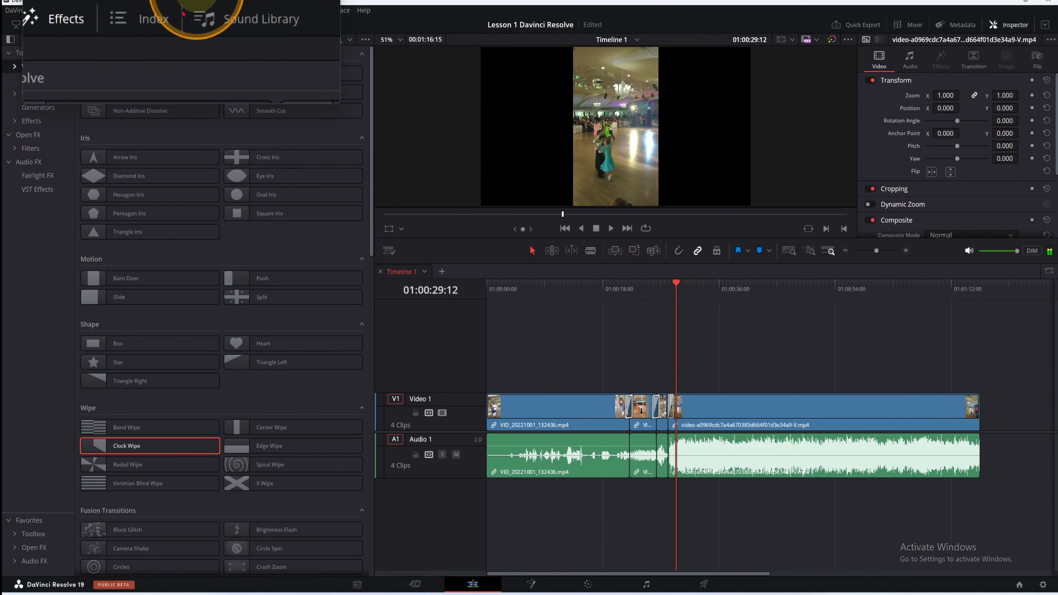
- Set the render cache mode to Smart and play the timeline from about 01:00:18:15
left_click(214, 17)
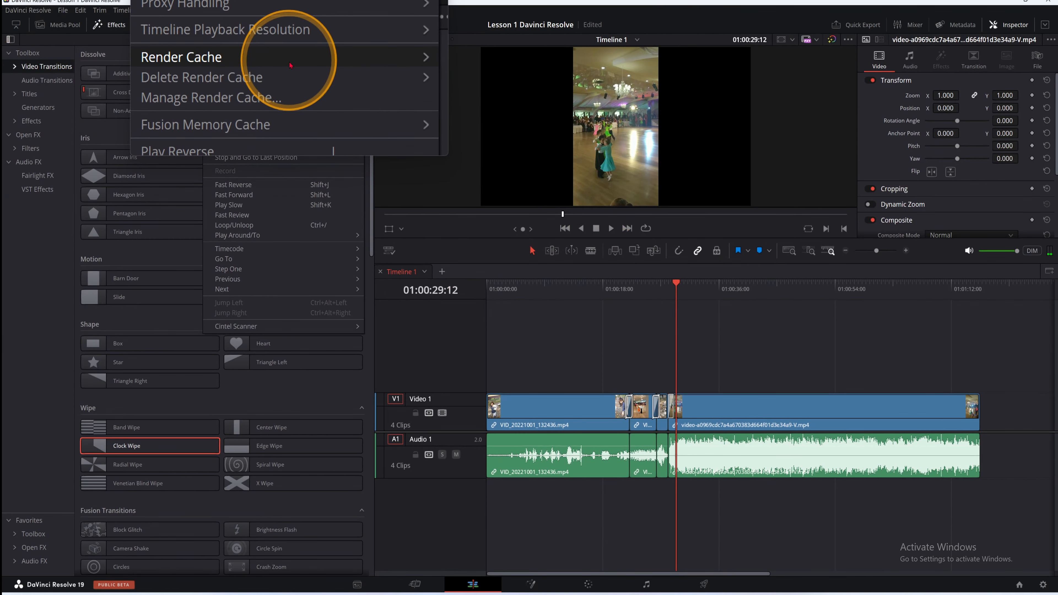
mouse_move(283, 64)
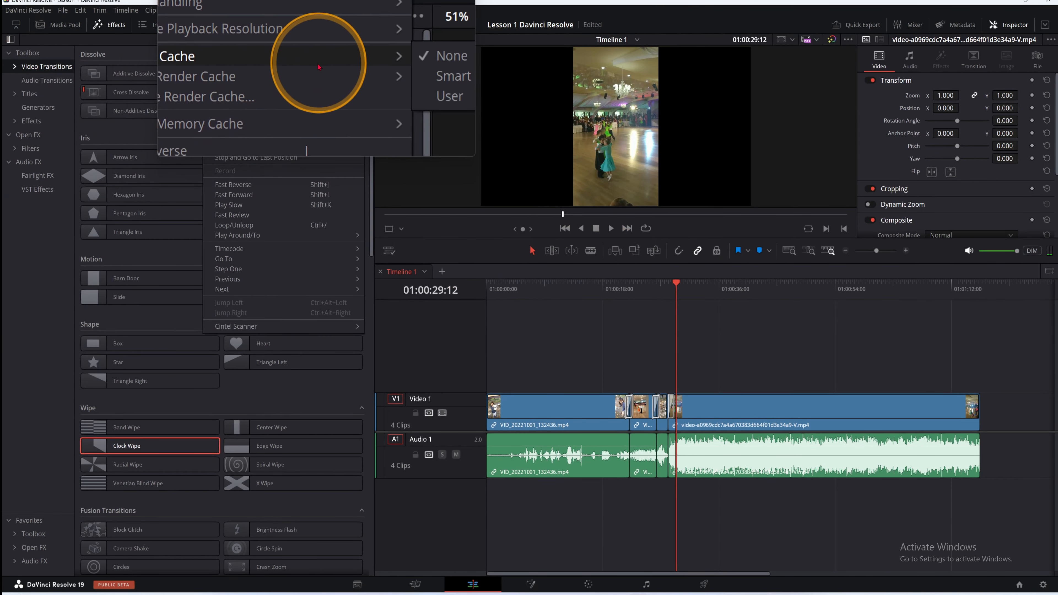
left_click(381, 72)
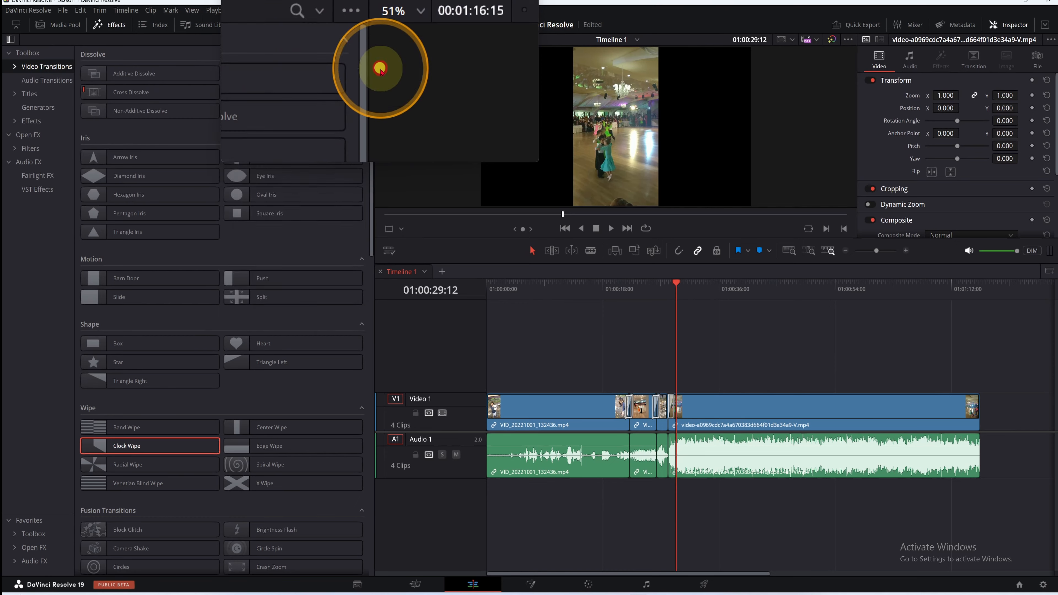
left_click_drag(674, 359, 606, 357)
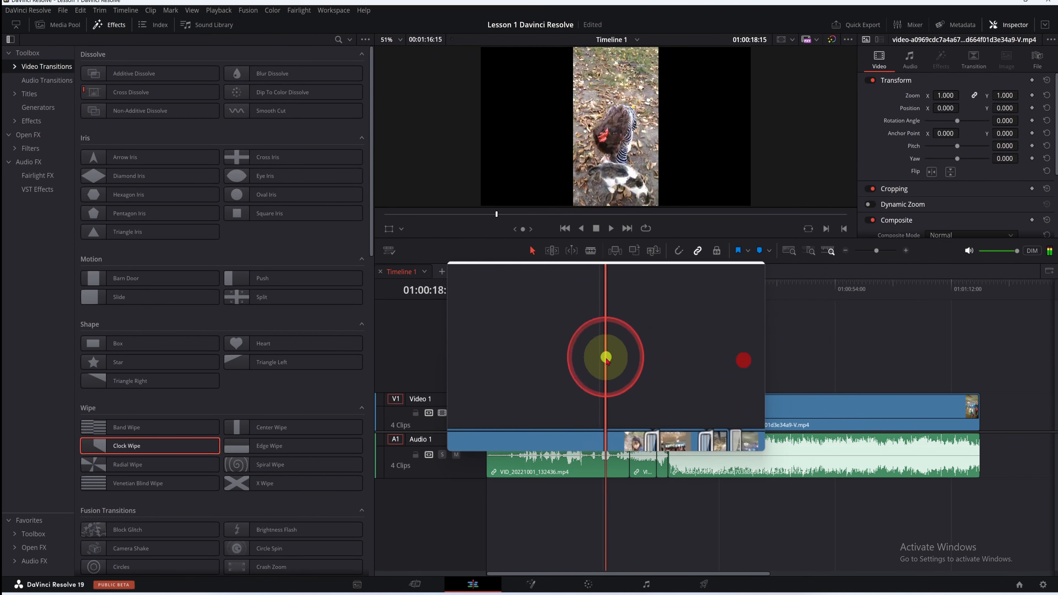
left_click(611, 228)
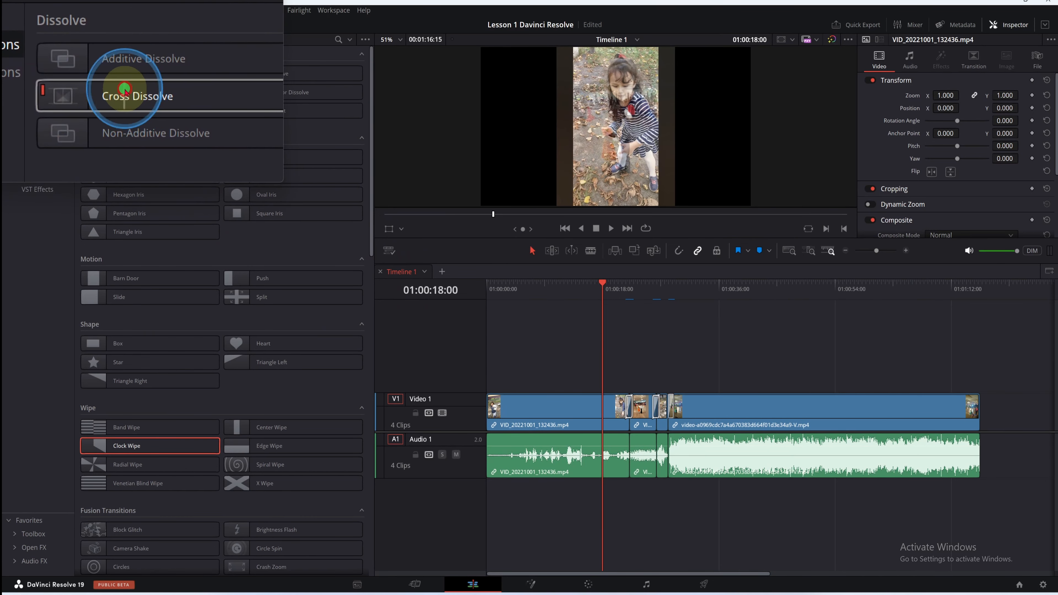
- Check the options of the Cross Dissolve transition and set Smooth Cut as the standard transition
right_click(125, 90)
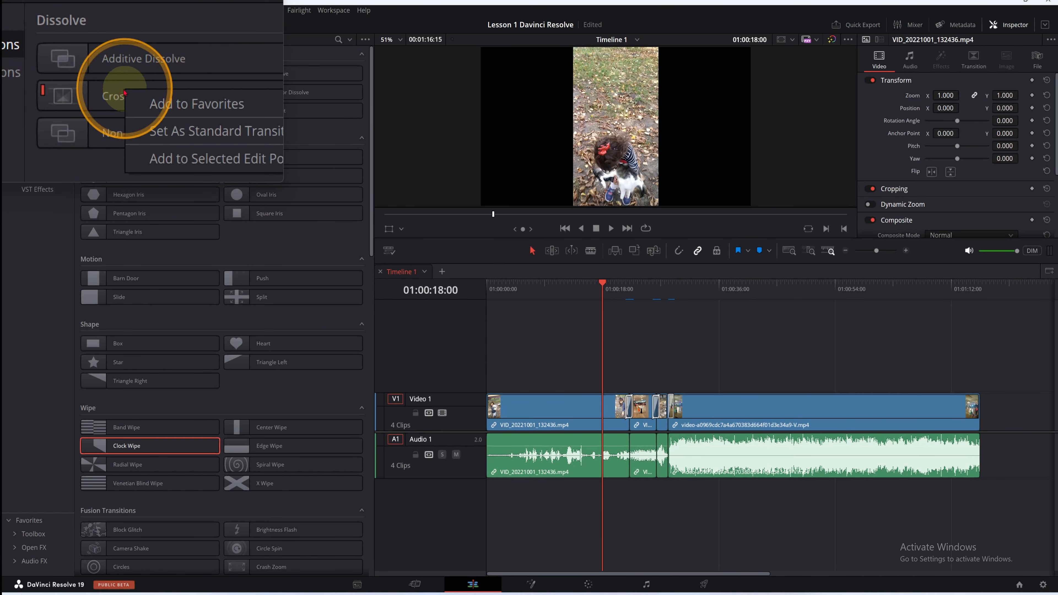
left_click(109, 93)
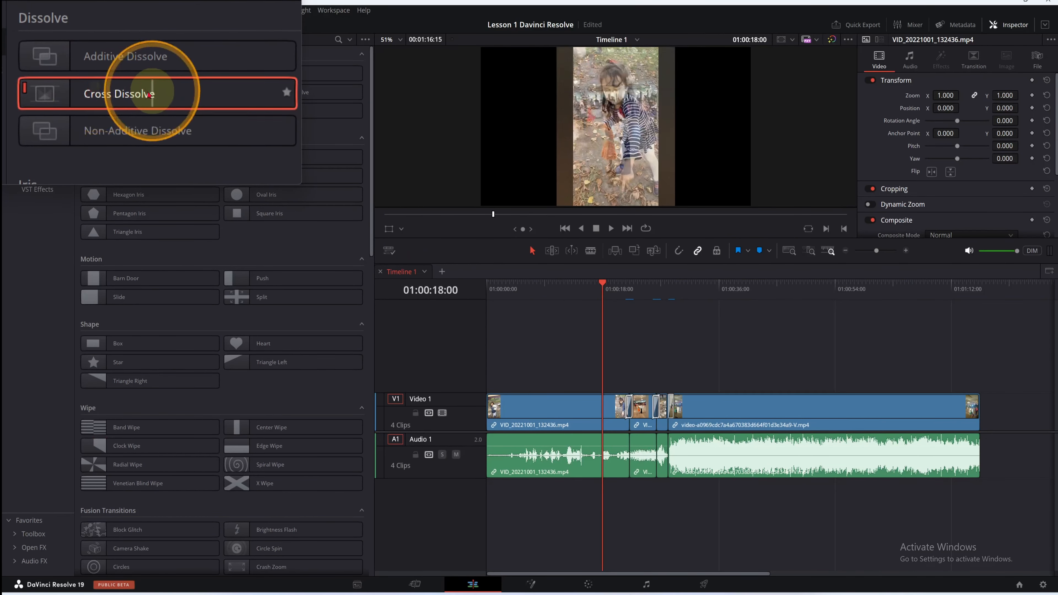
right_click(156, 97)
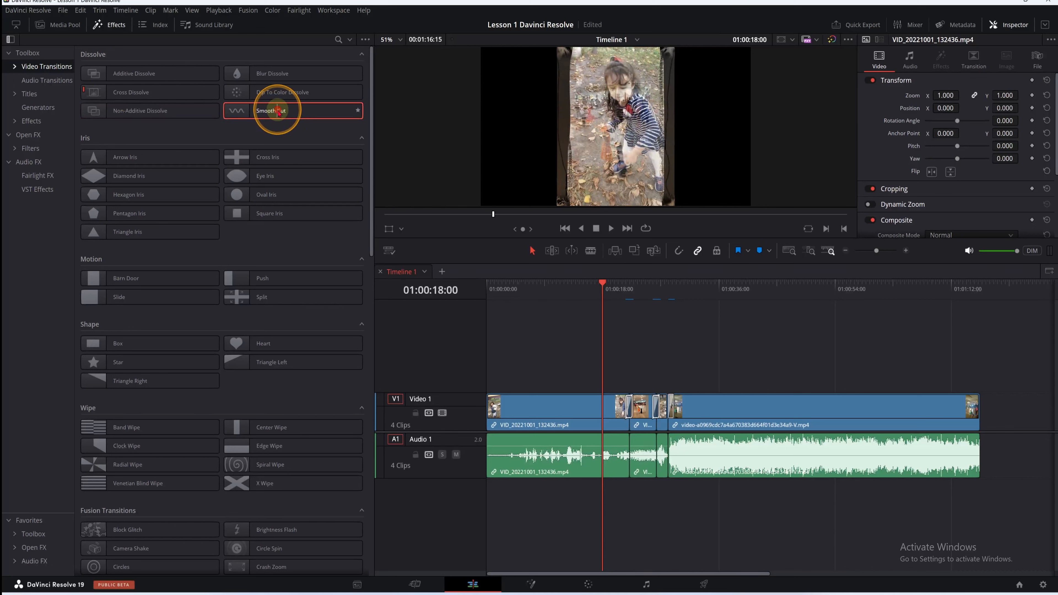
right_click(286, 114)
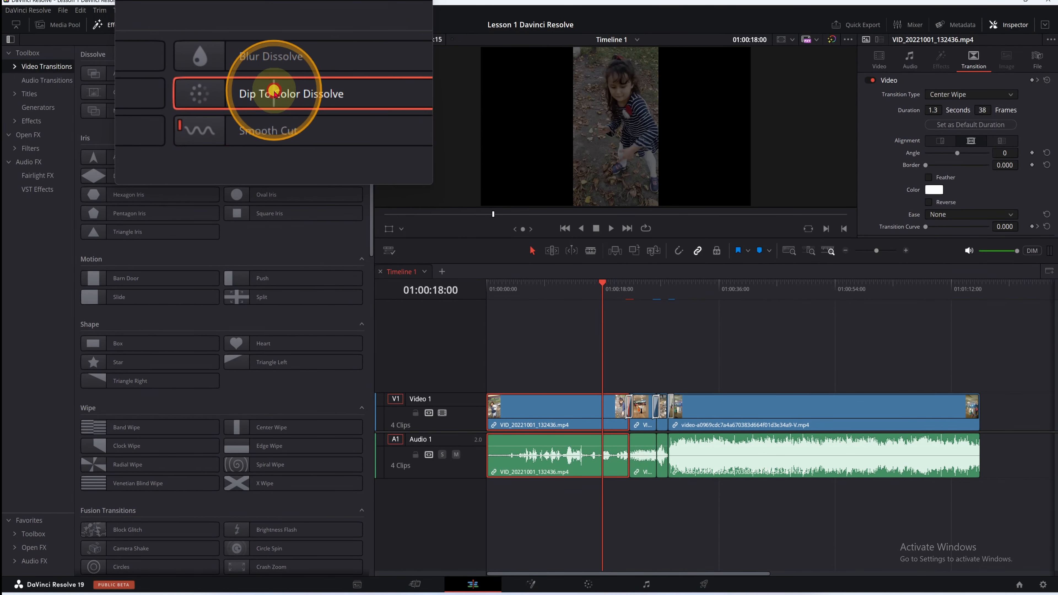
- Add the Dip To Color Dissolve transition to the favorites and open the Favorites list
right_click(275, 93)
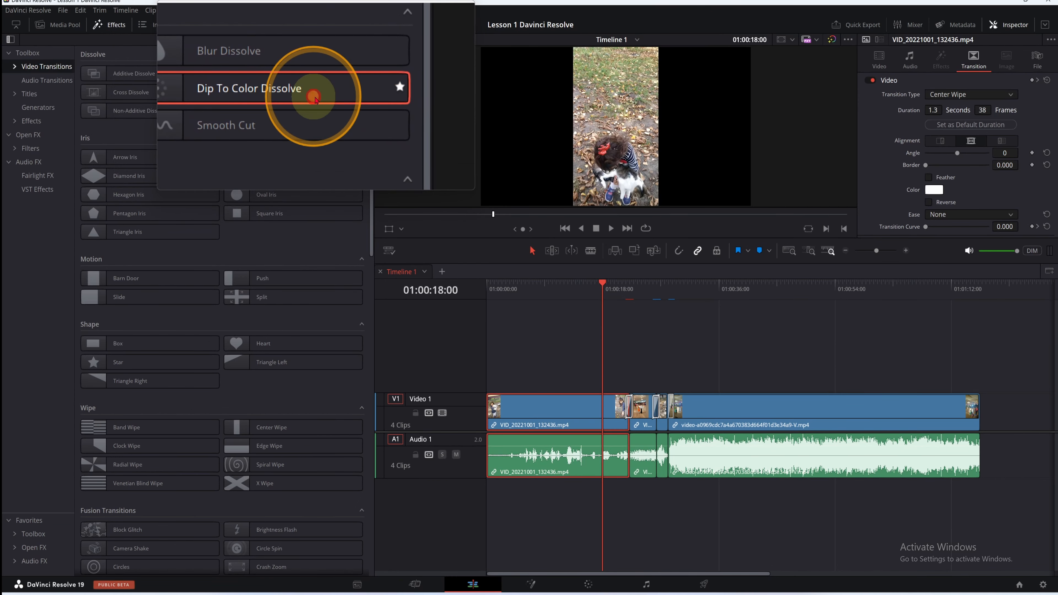
scroll(192, 479, "down", 3)
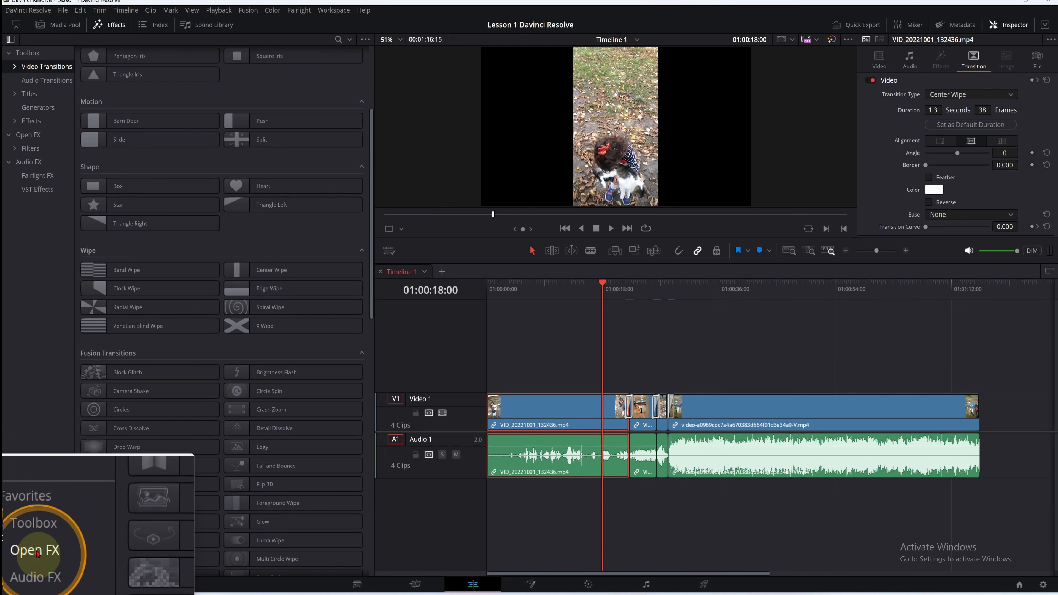
left_click(23, 527)
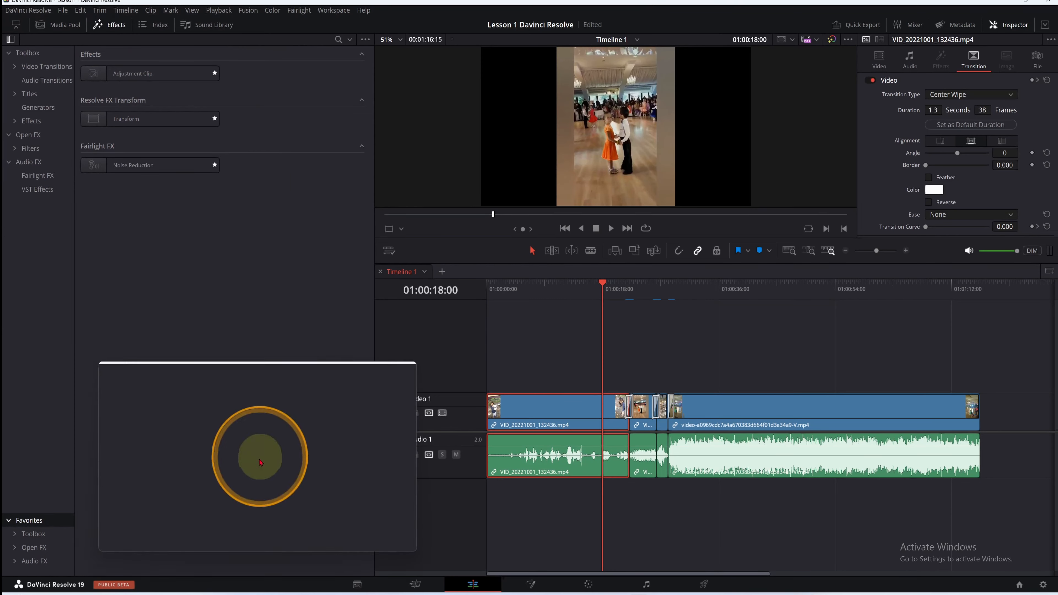
- Return from the Favorites list to the library of video transitions
left_click(24, 69)
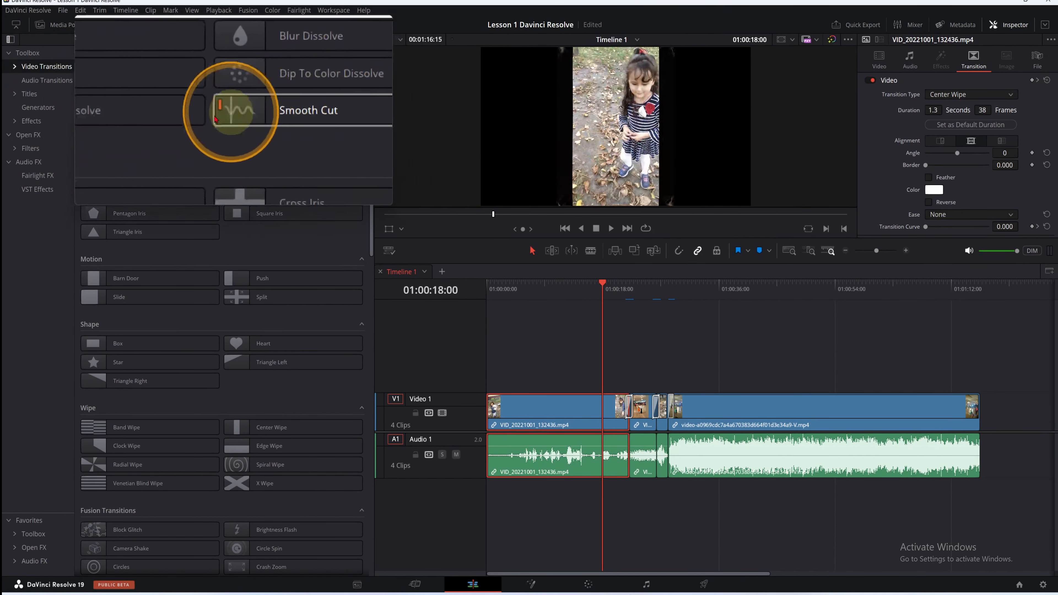
left_click(646, 228)
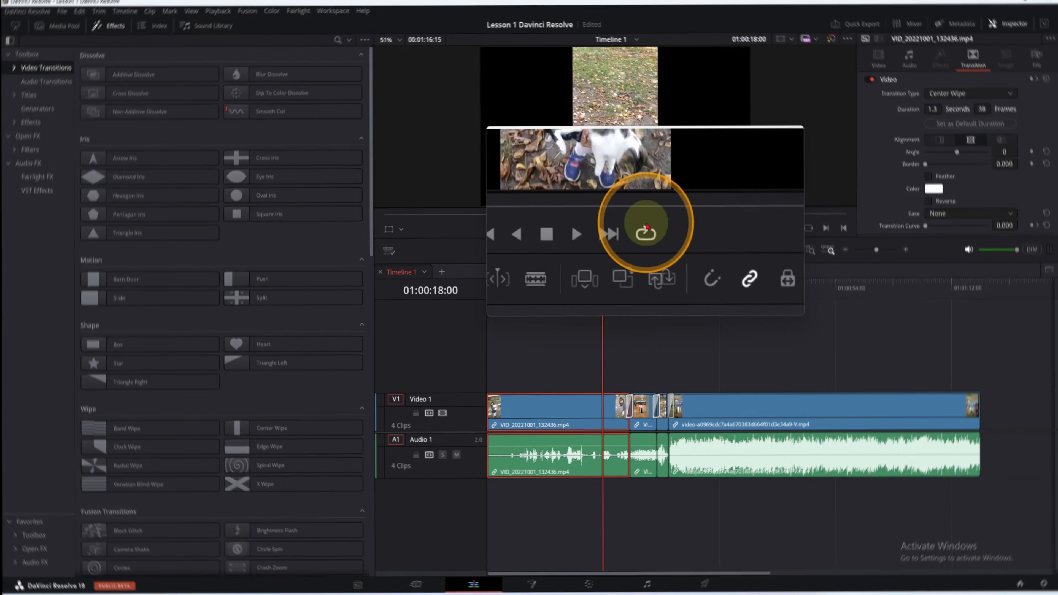